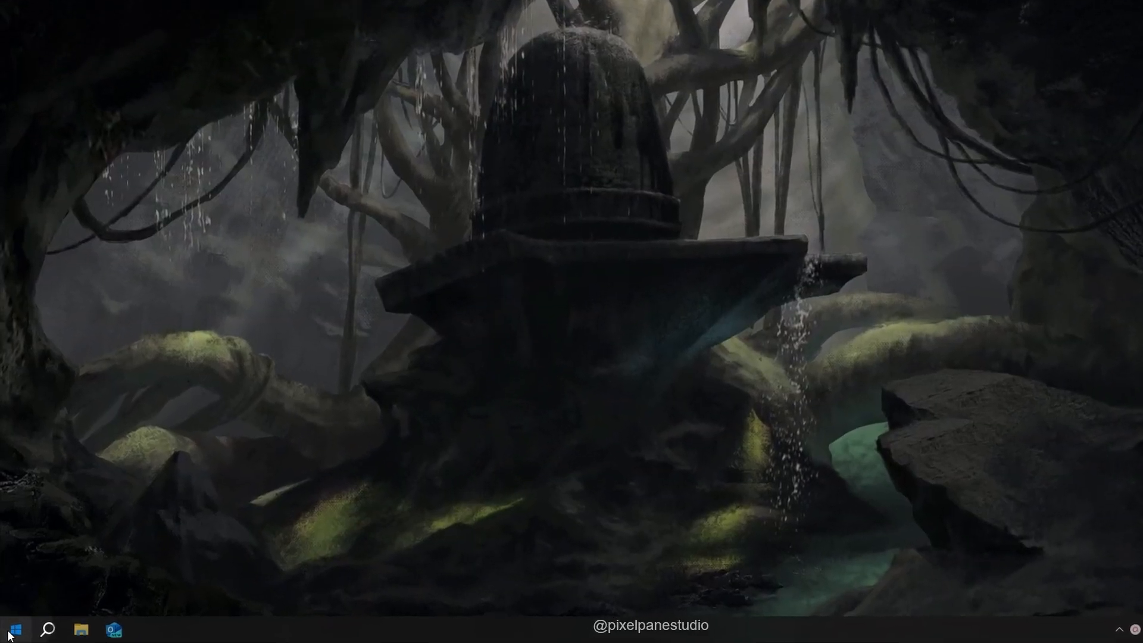
Find Word in the list of installed programs and launch it.
click(9, 635)
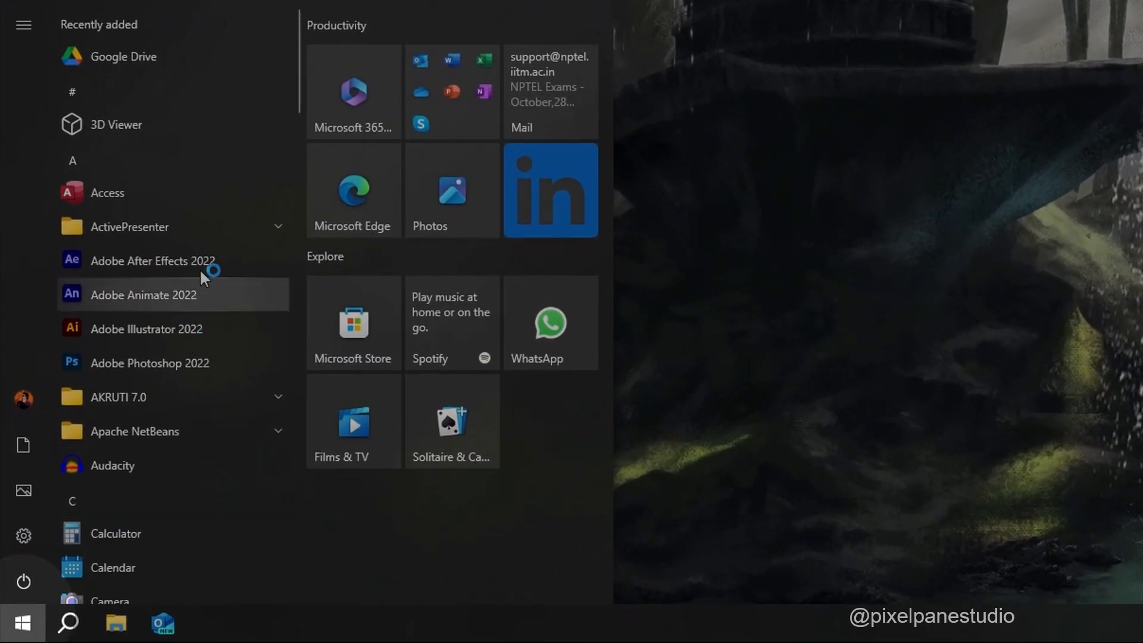
scroll(202, 251, down, 5)
scroll(205, 255, down, 15)
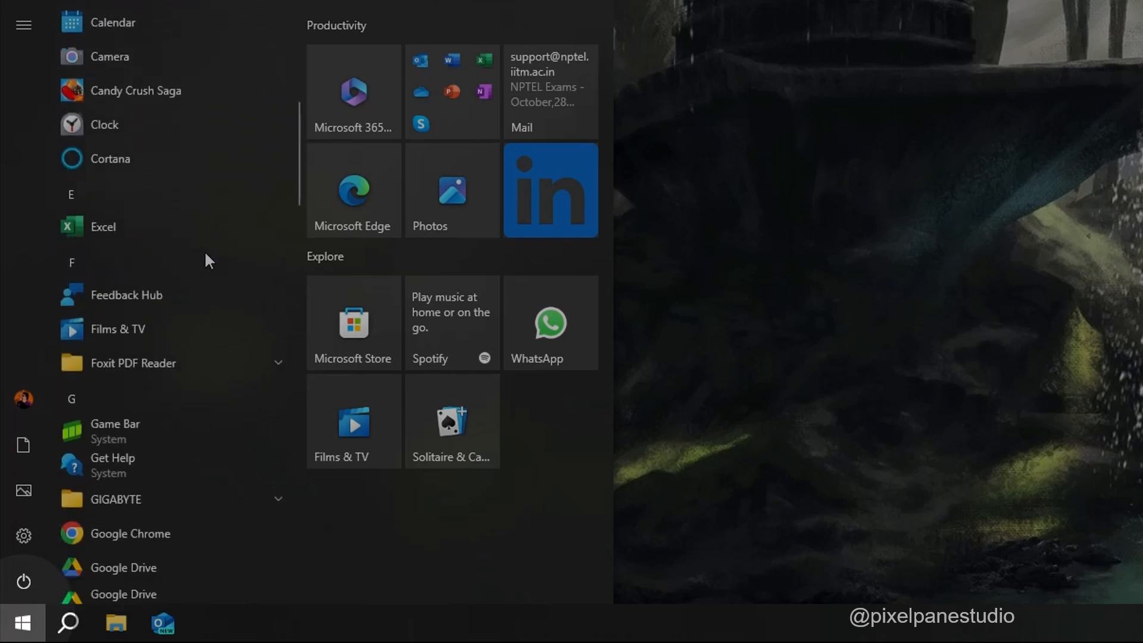
scroll(206, 254, down, 20)
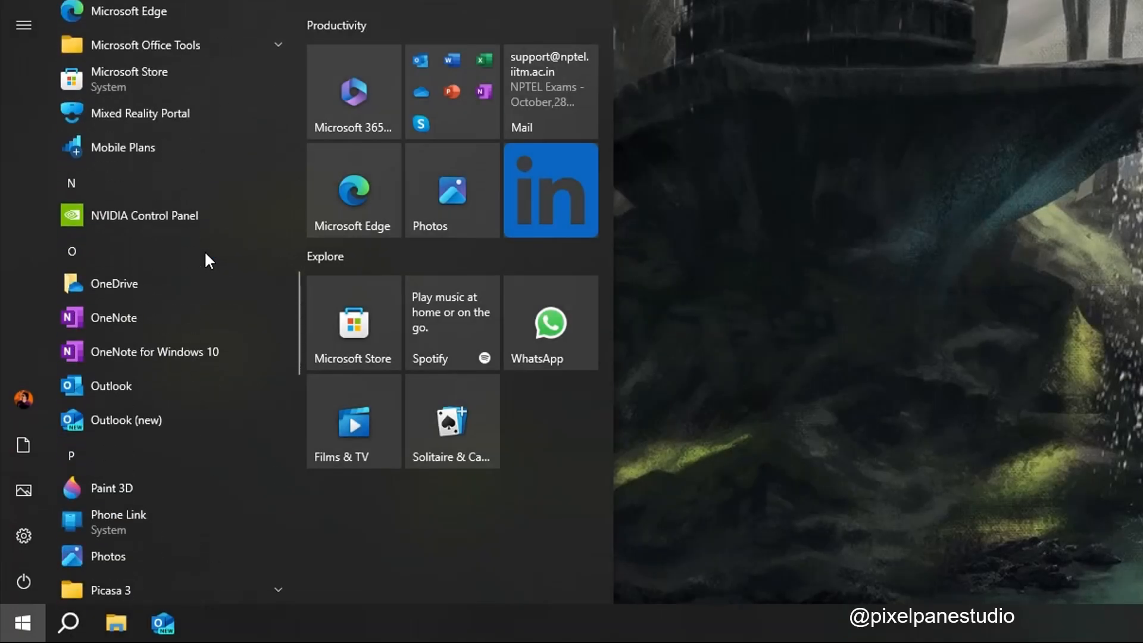
scroll(205, 253, down, 6)
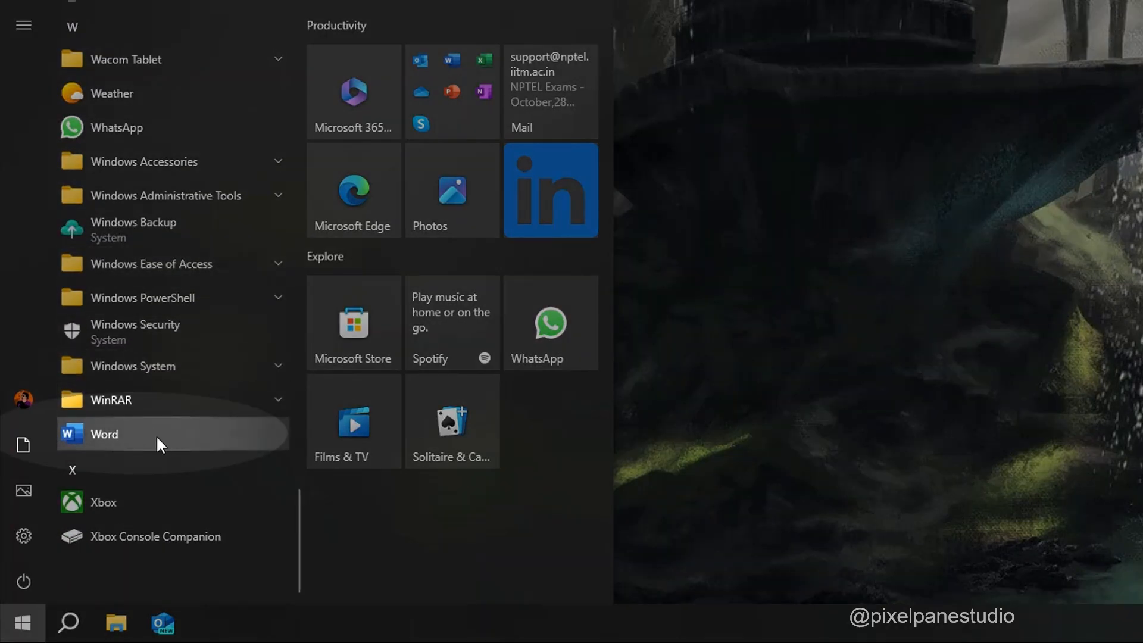
click(187, 434)
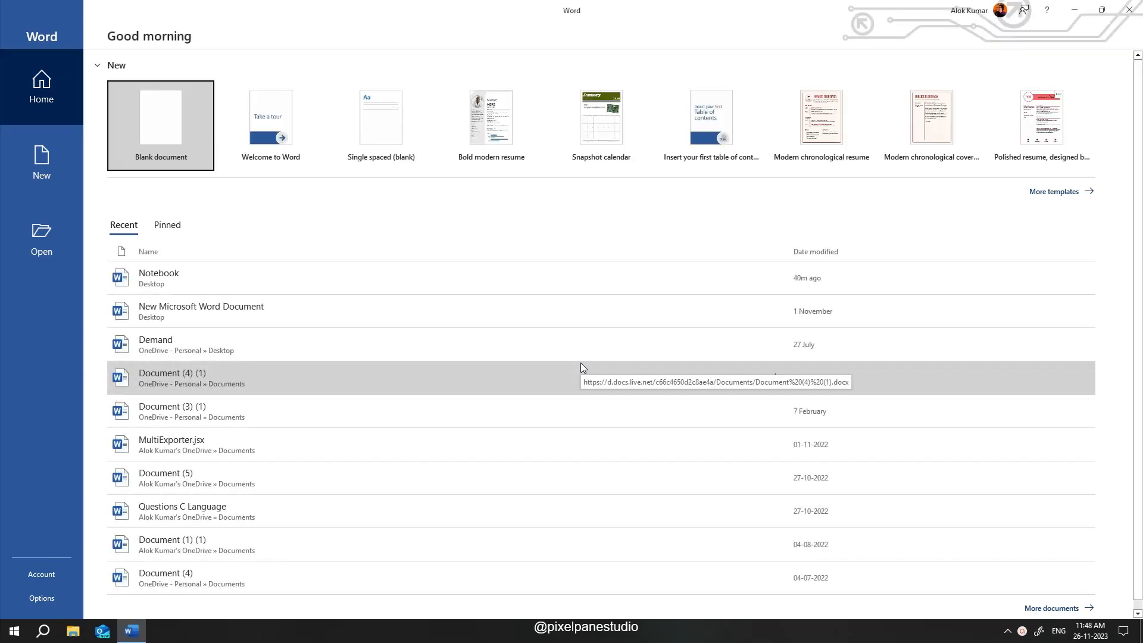
Create a new blank document and dismiss the sharing tip.
click(43, 170)
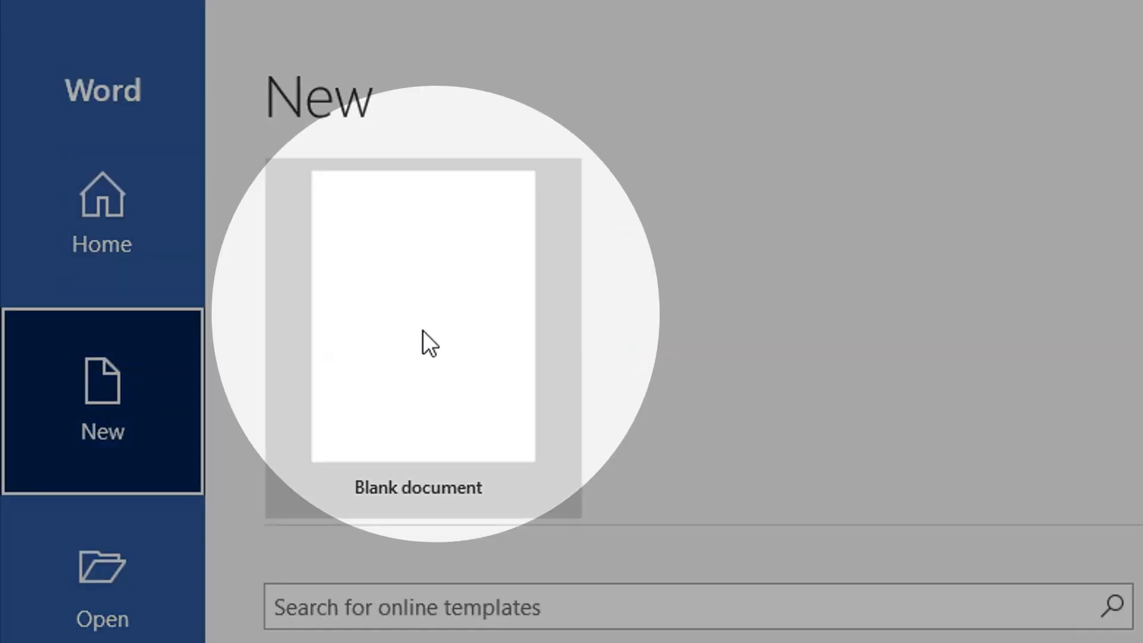
click(422, 331)
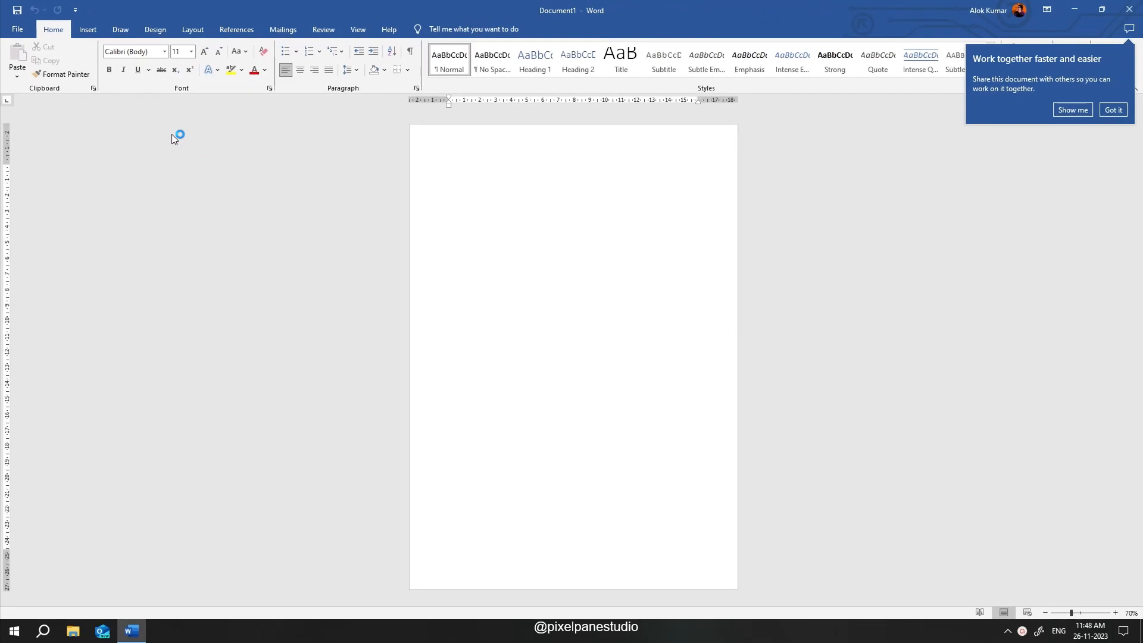
click(1115, 112)
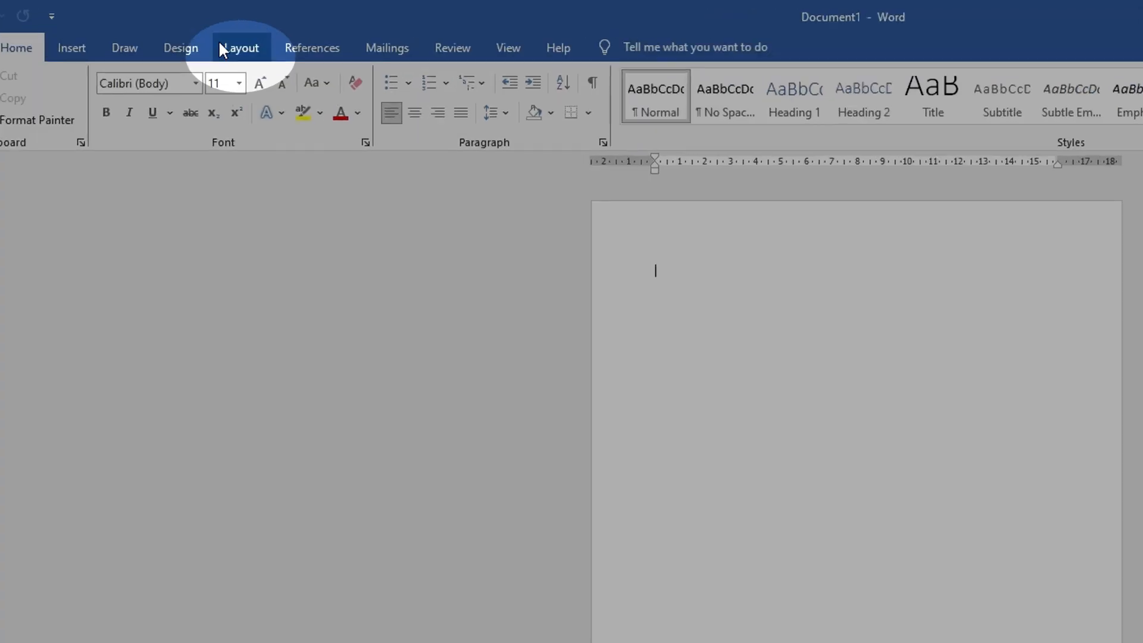
Set the document's top, bottom, left and right margins to 0 and its paper size to A4.
click(185, 28)
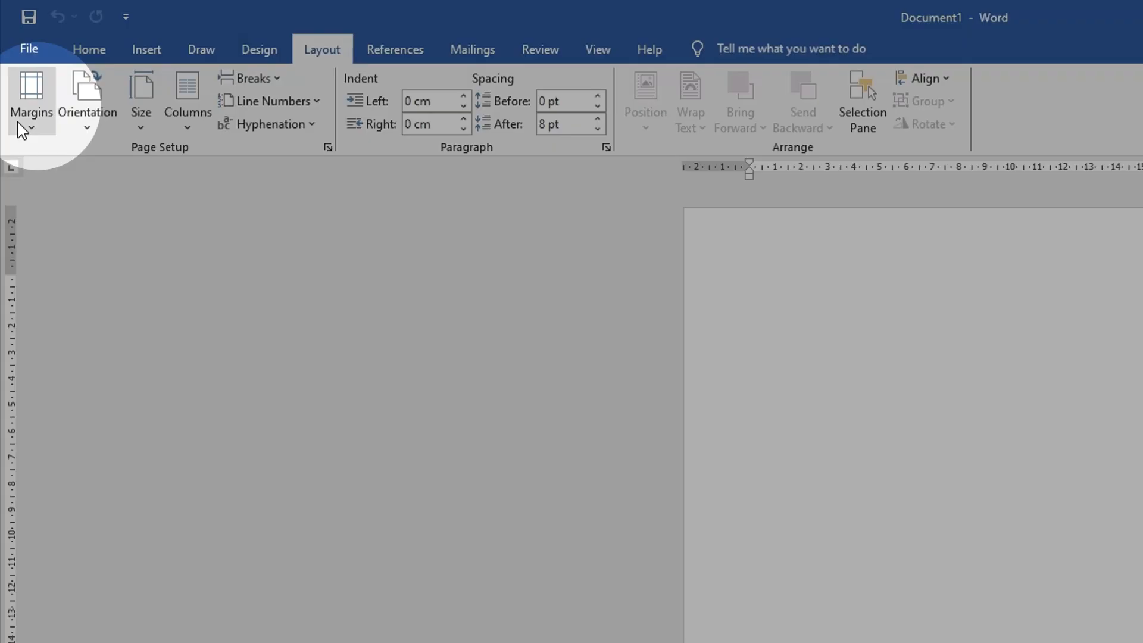
click(24, 127)
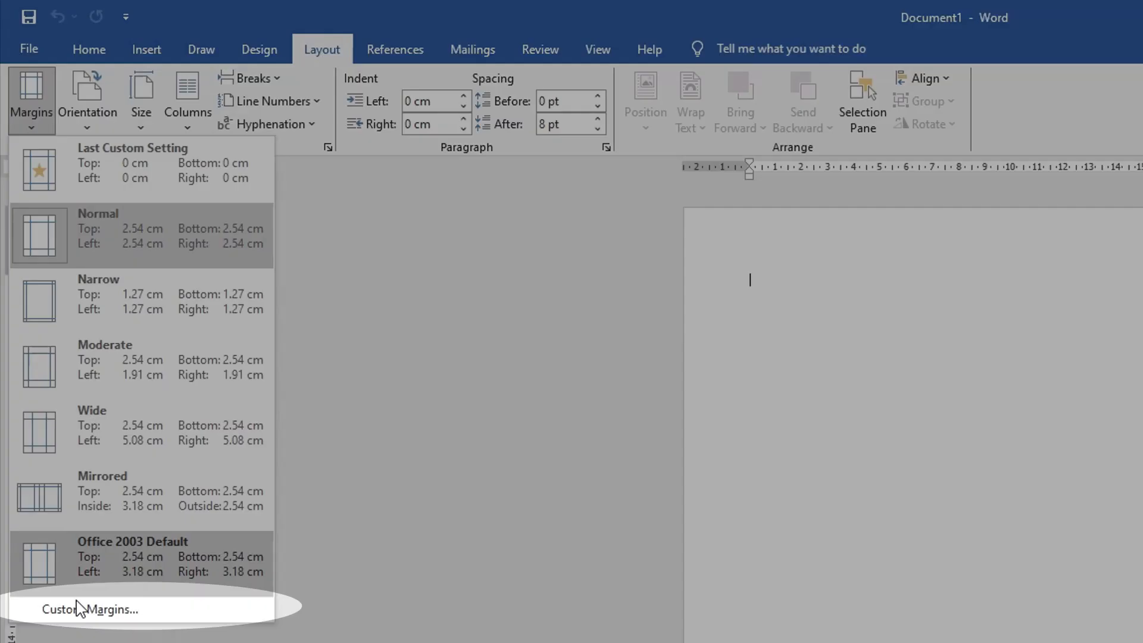
click(72, 609)
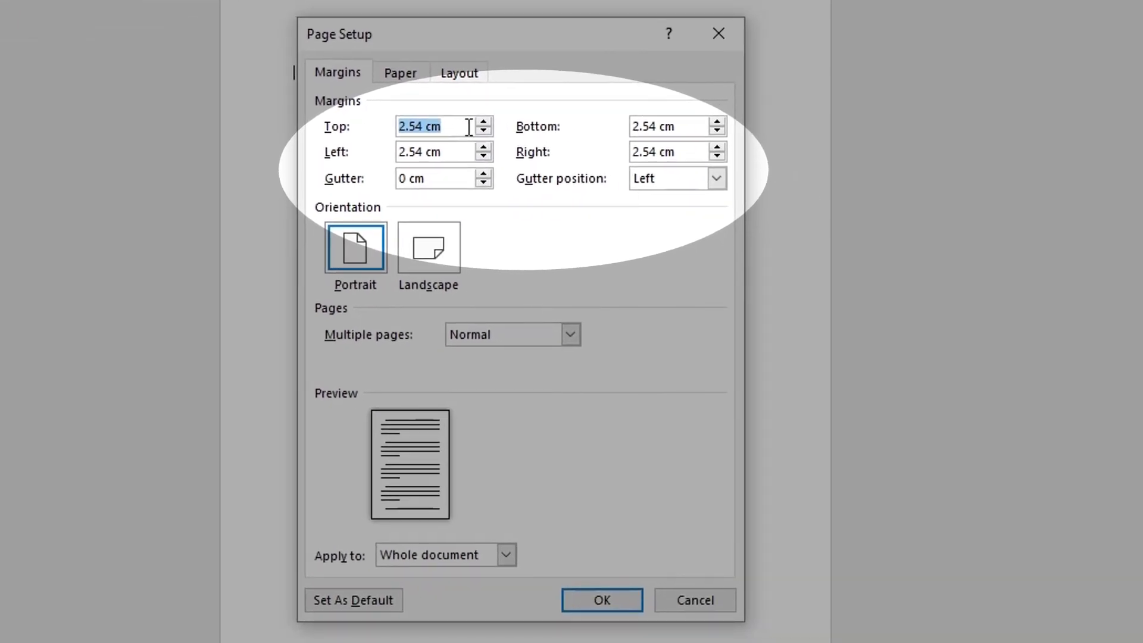
text(0)
key(Tab)
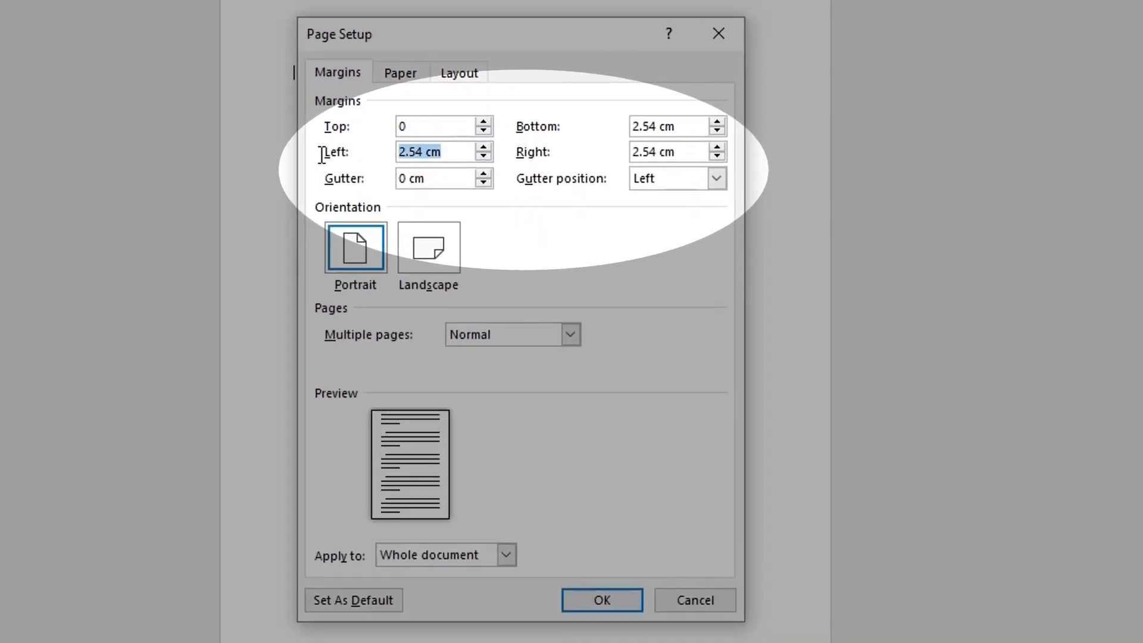
text(0)
key(Tab)
text(0)
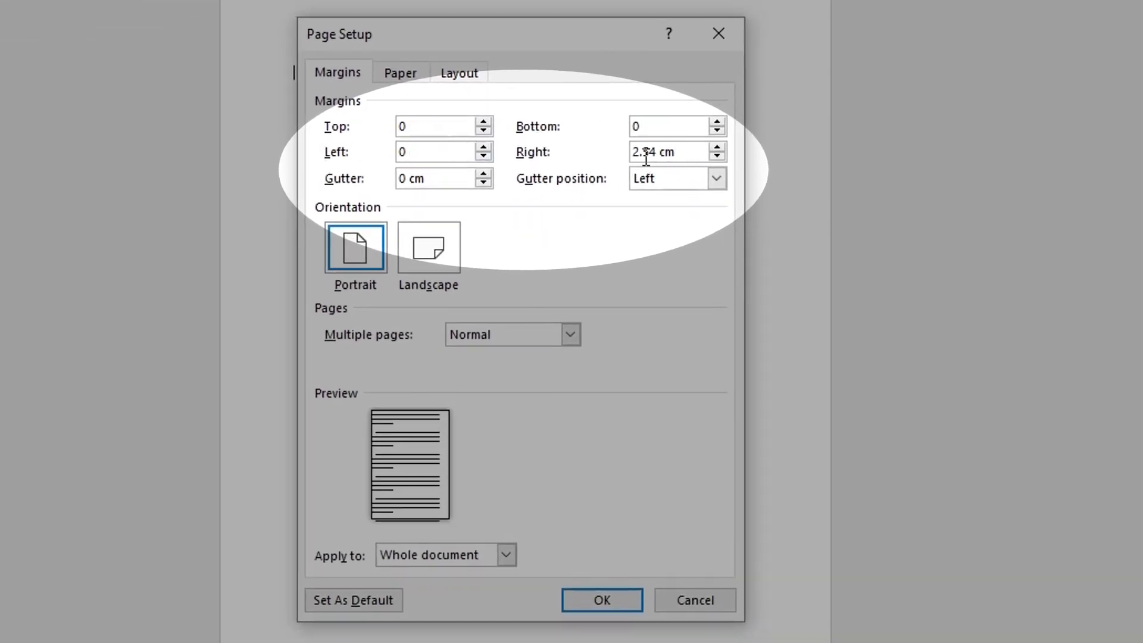
key(Tab)
text(0)
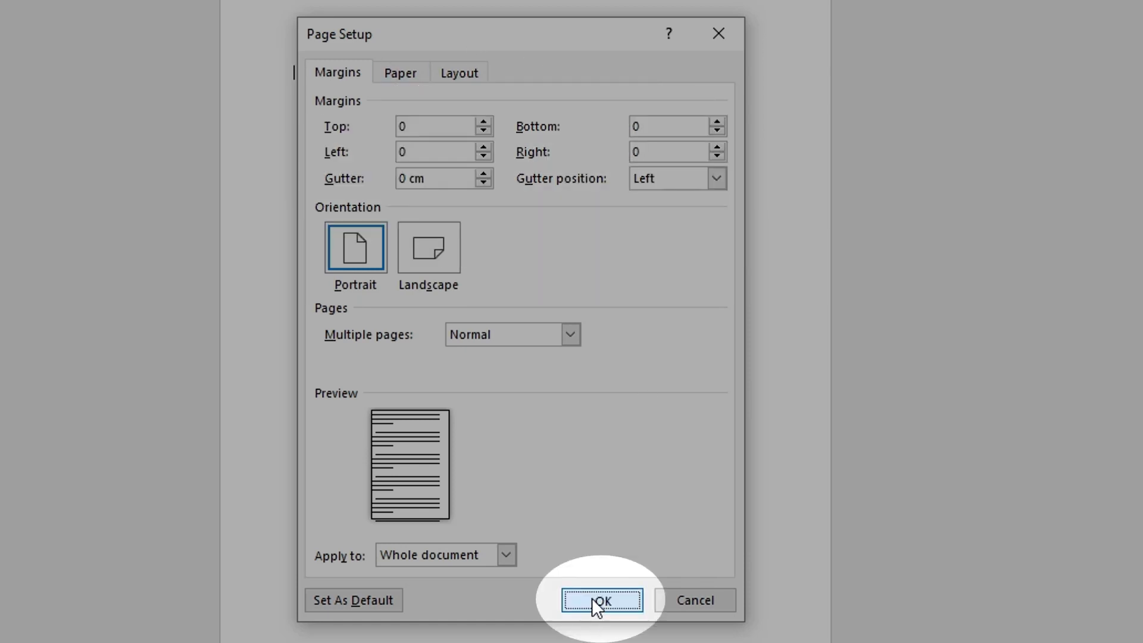
click(593, 598)
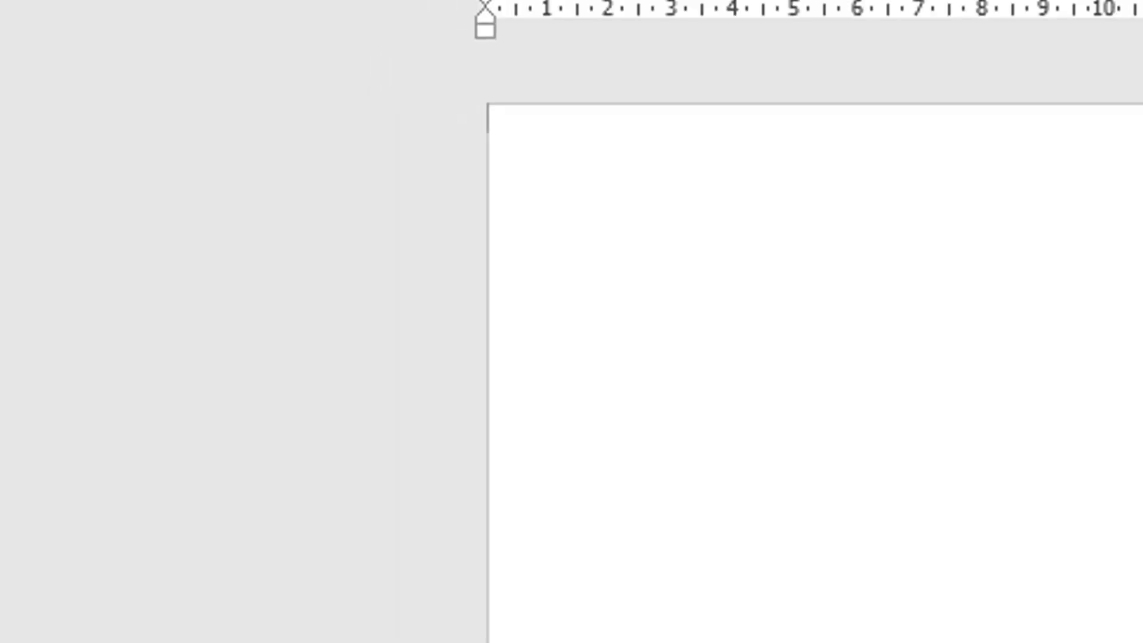
click(95, 104)
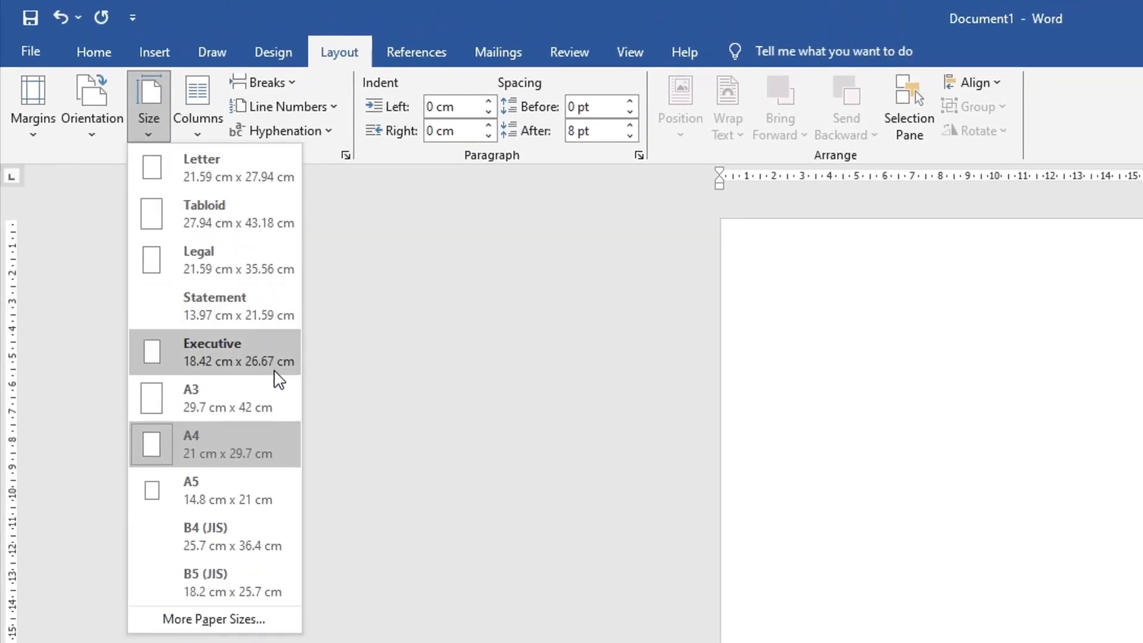
click(244, 442)
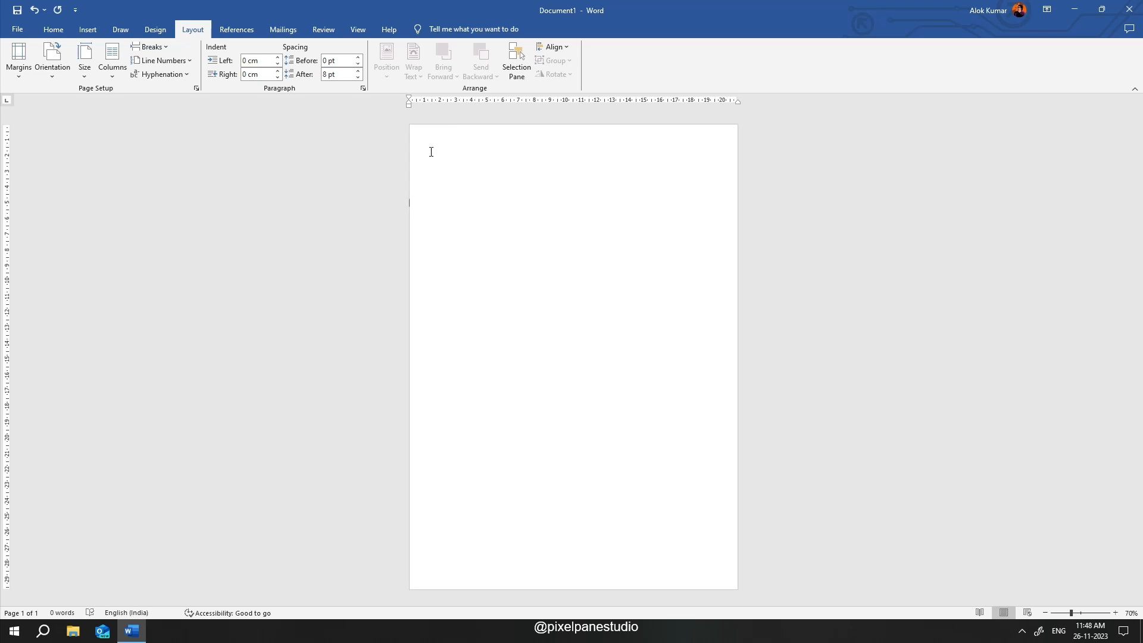
Insert a table with one column and eight rows below the blank upper area of the page.
click(83, 29)
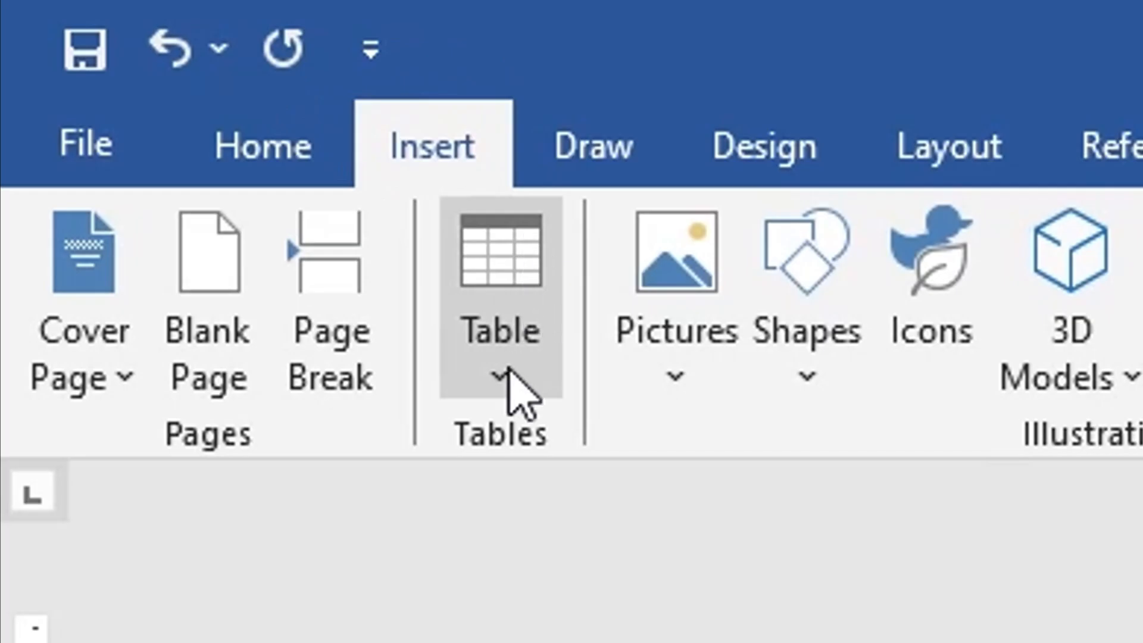
click(102, 77)
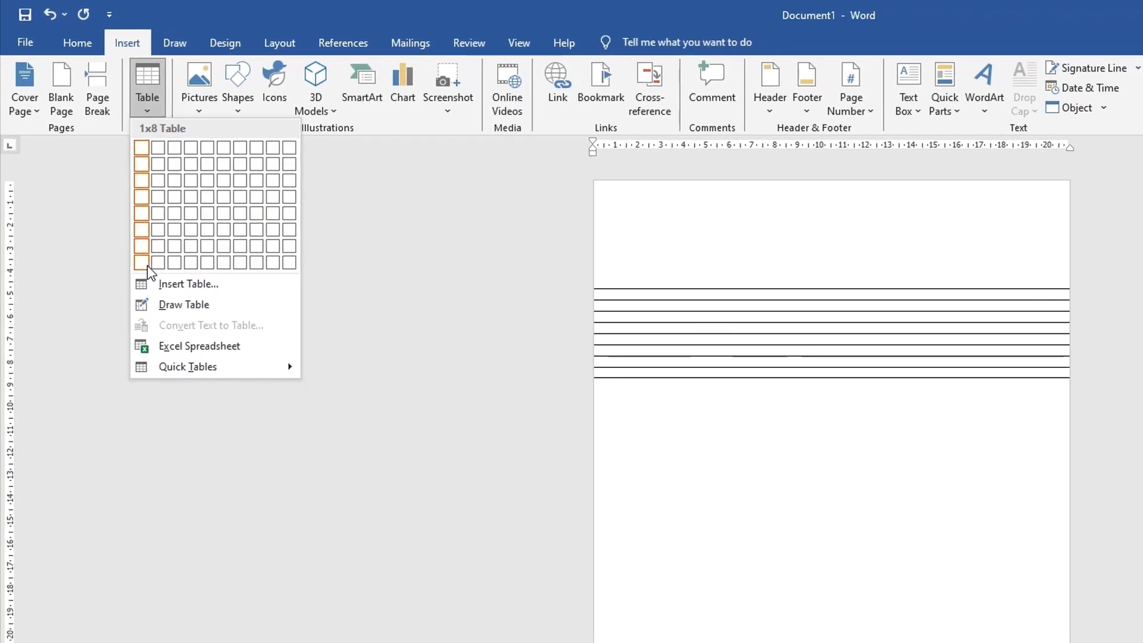
click(148, 265)
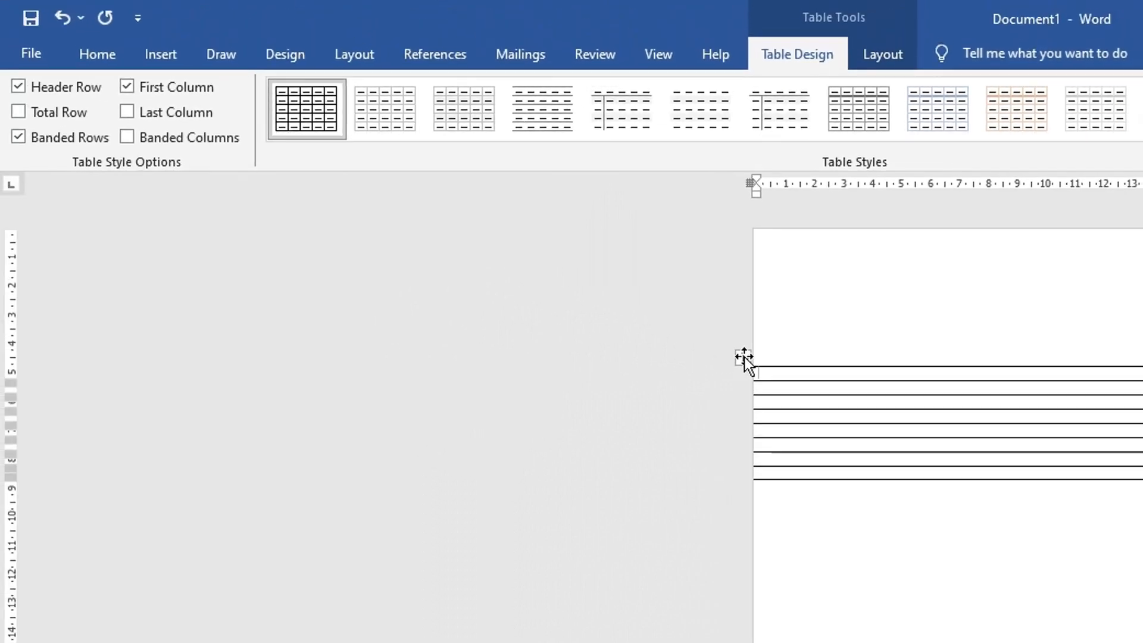
Select the whole table and set its row height to 1 cm.
click(744, 358)
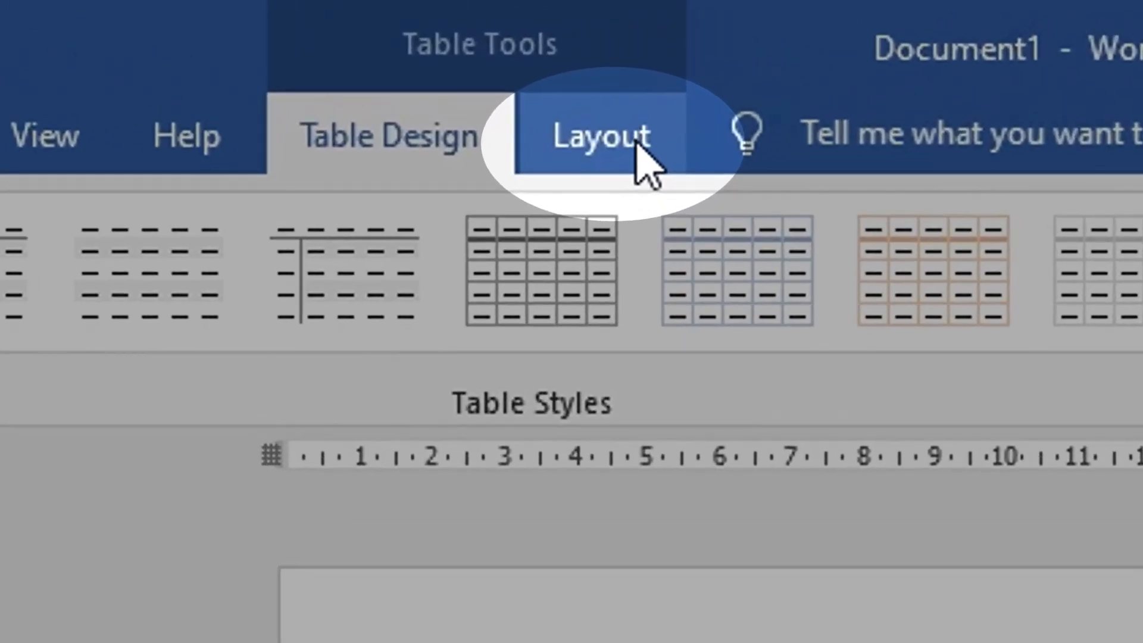
click(678, 134)
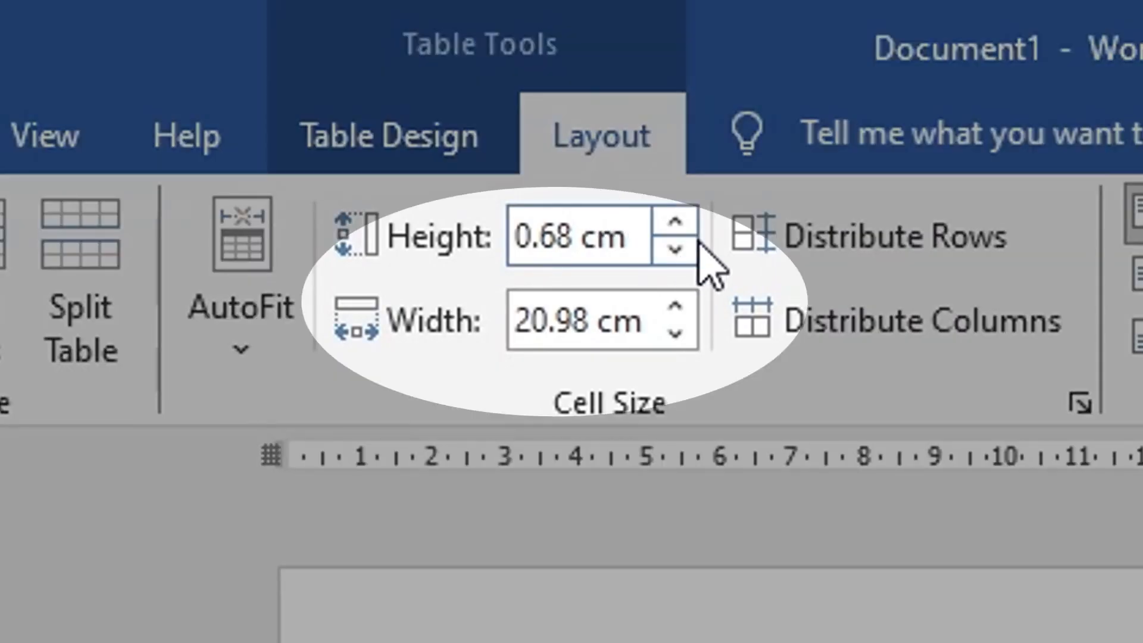
click(676, 218)
click(676, 218)
click(676, 217)
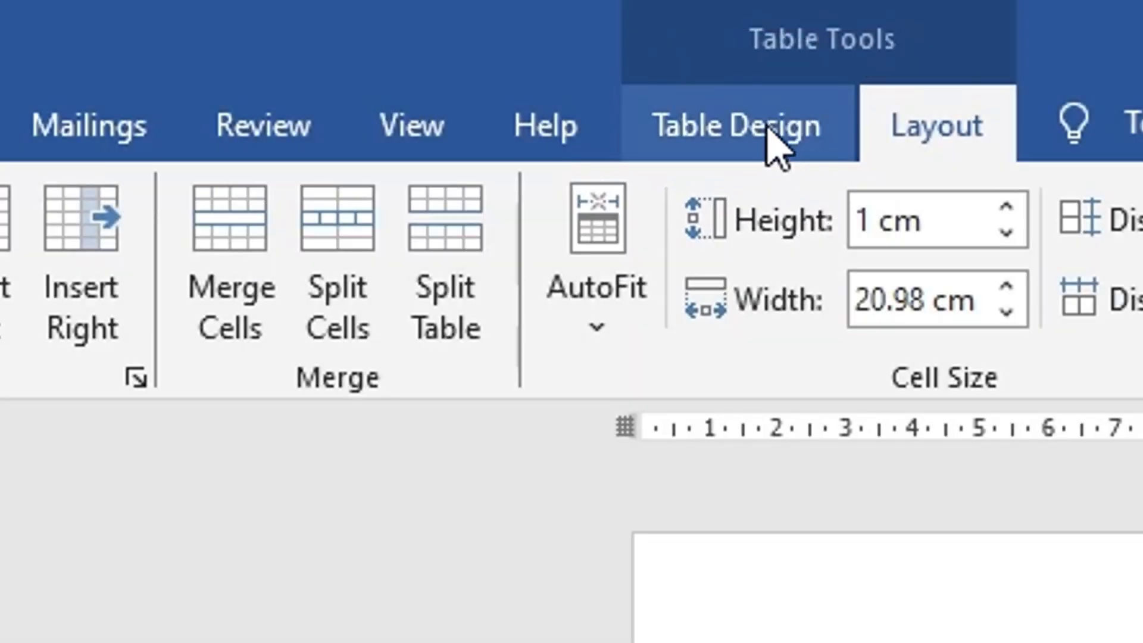
Turn the selected table's inside borders off and back on.
click(768, 128)
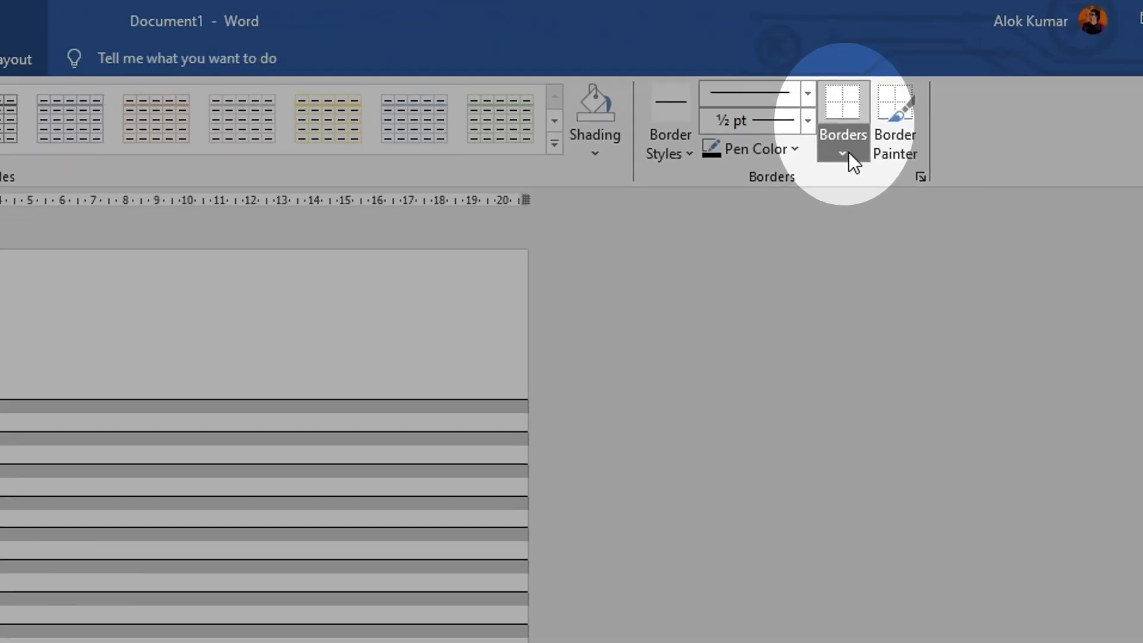
click(850, 153)
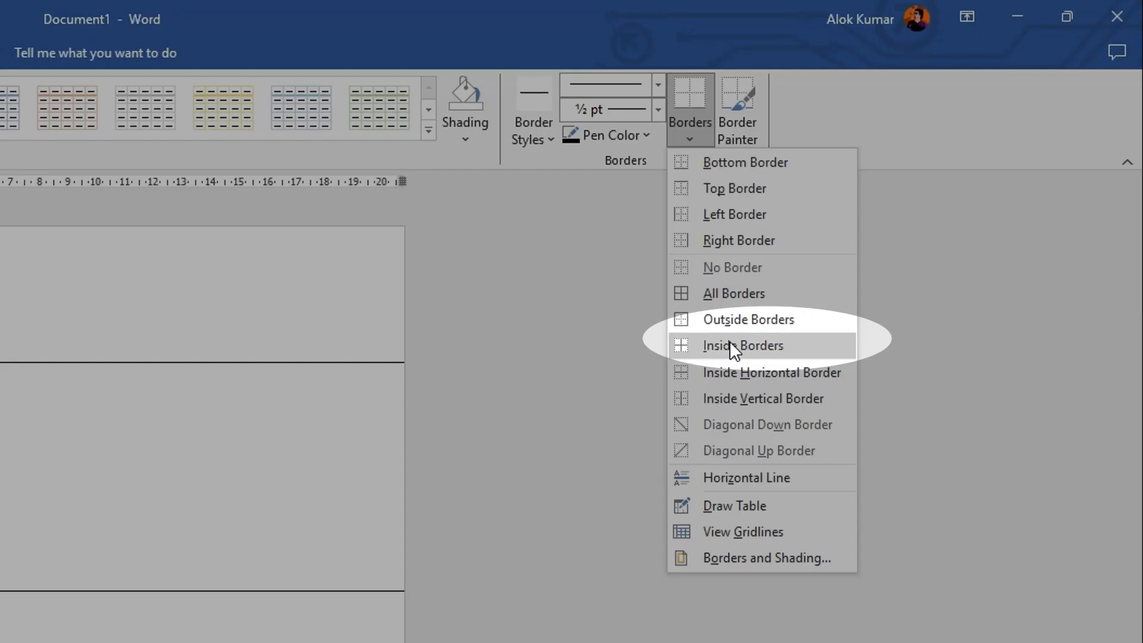
click(731, 346)
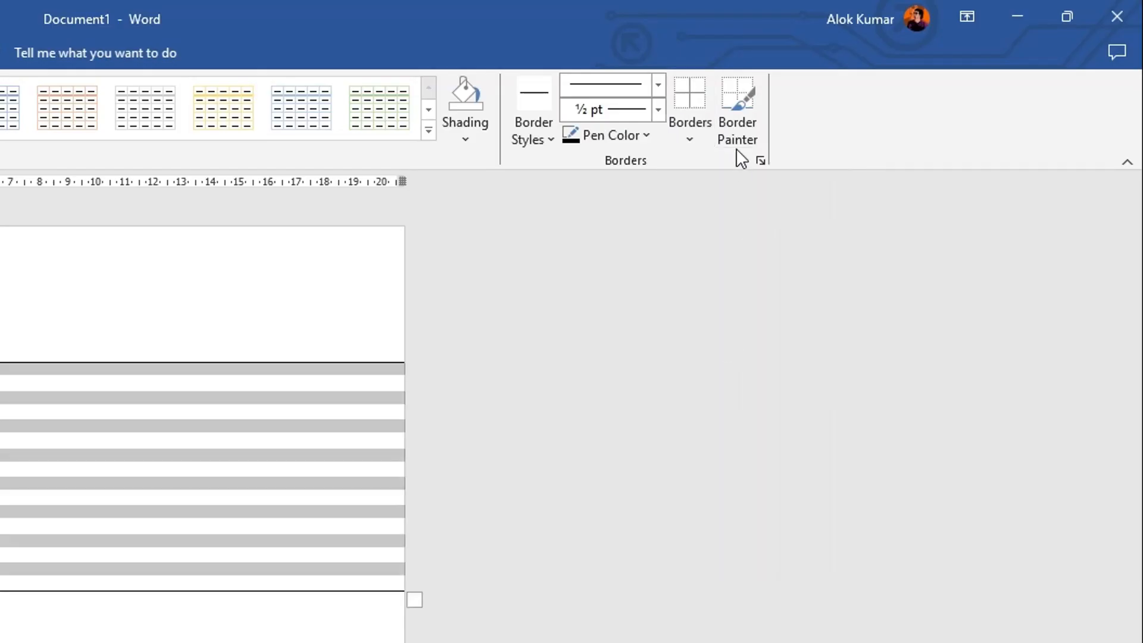
click(694, 139)
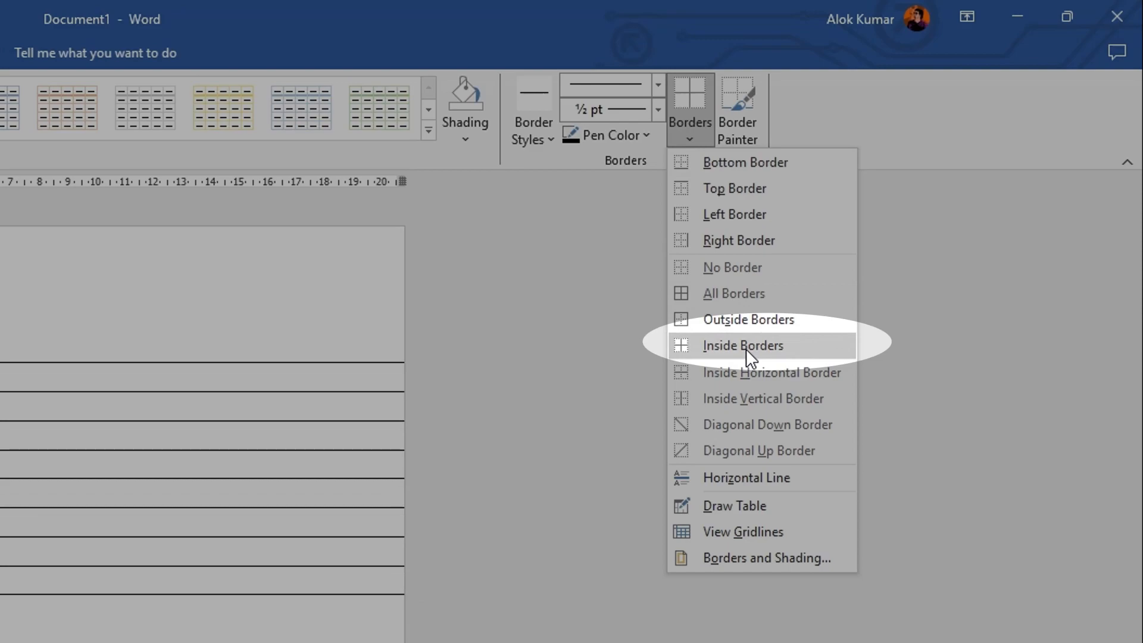
click(746, 346)
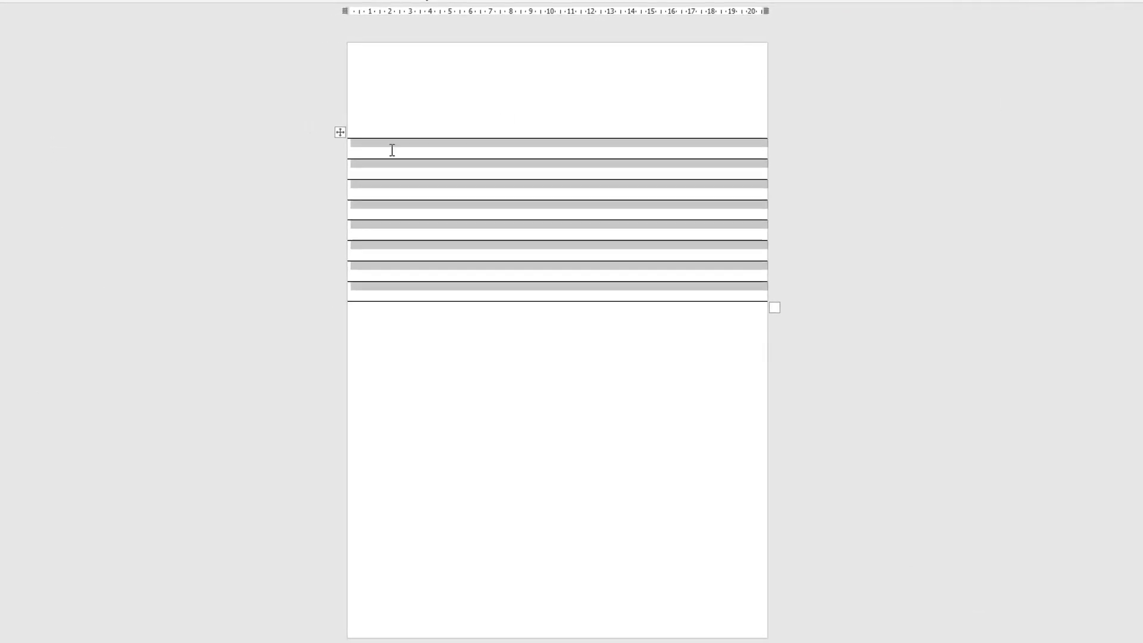
Add rows to the end of the table until 23 rows fill the page down to its lower edge.
click(403, 292)
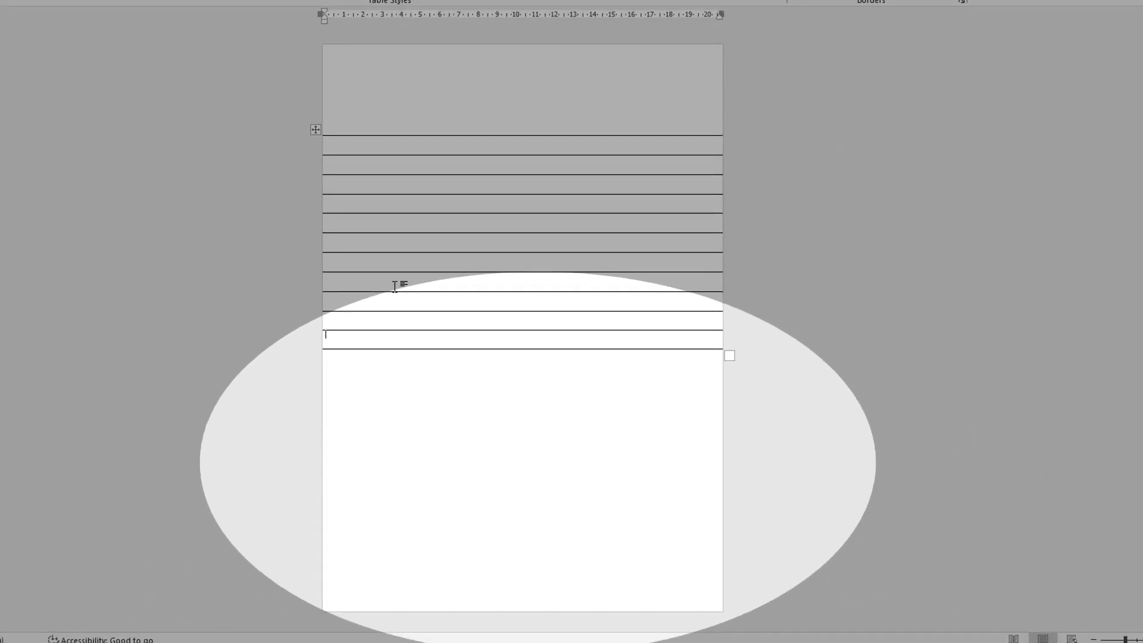
key(Tab)
key(Tab)
key(Tab)
key(Tab)
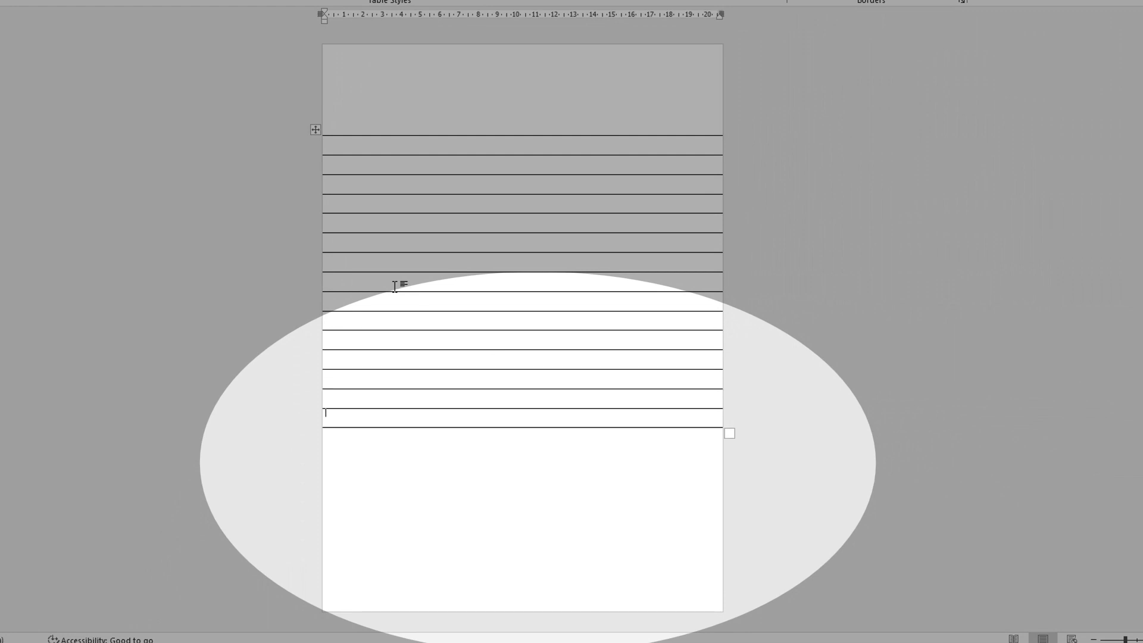
key(Tab)
key(Tab)
key(Tab)
key(Tab)
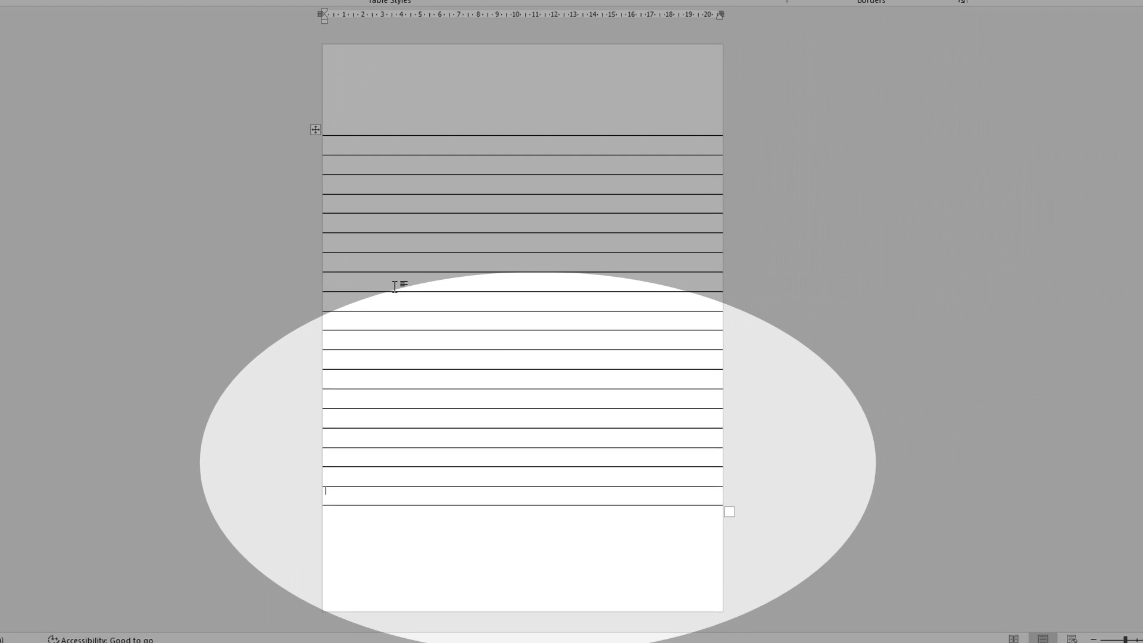
key(Tab)
key(Tab)
key(Tab)
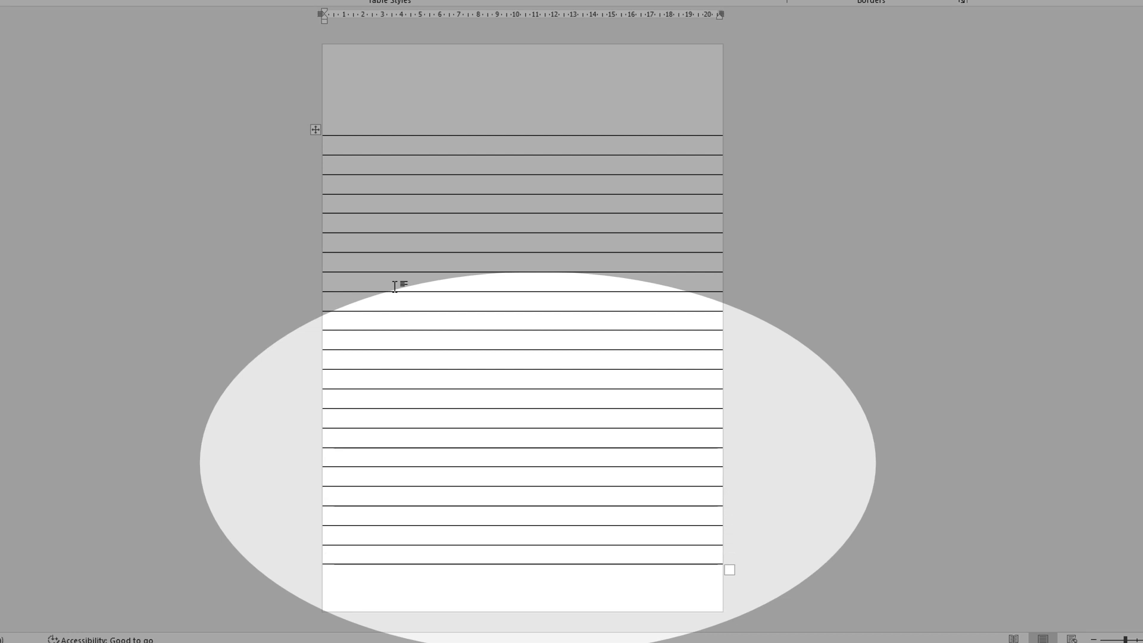
key(Tab)
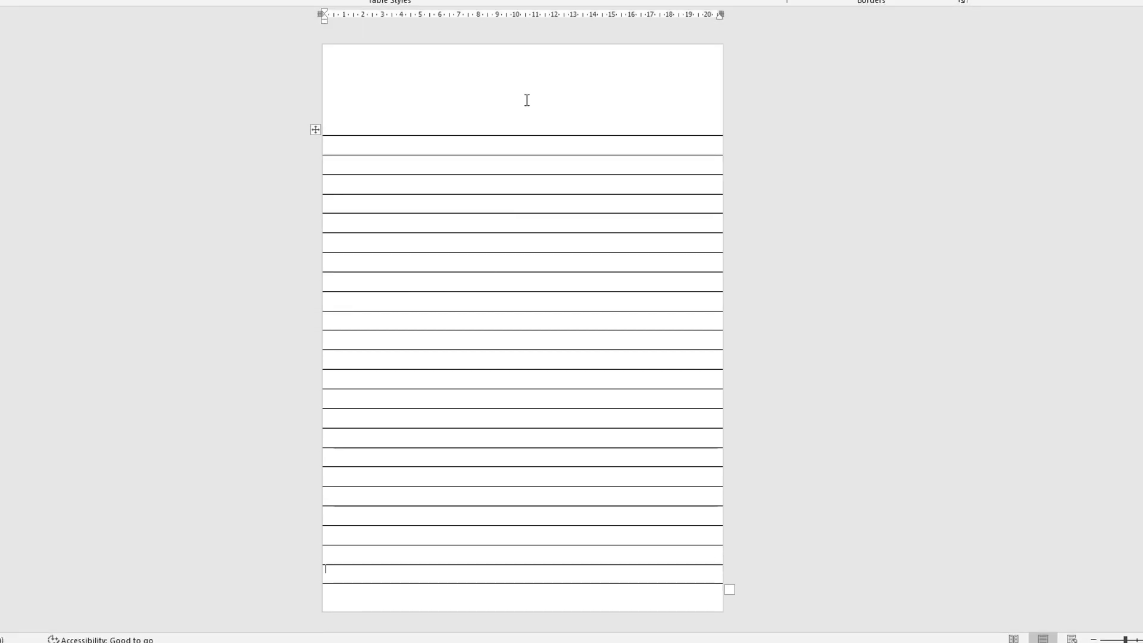
Draw a straight vertical line over the full page height, about 3 cm from the page's left edge, and nudge it upward.
click(528, 97)
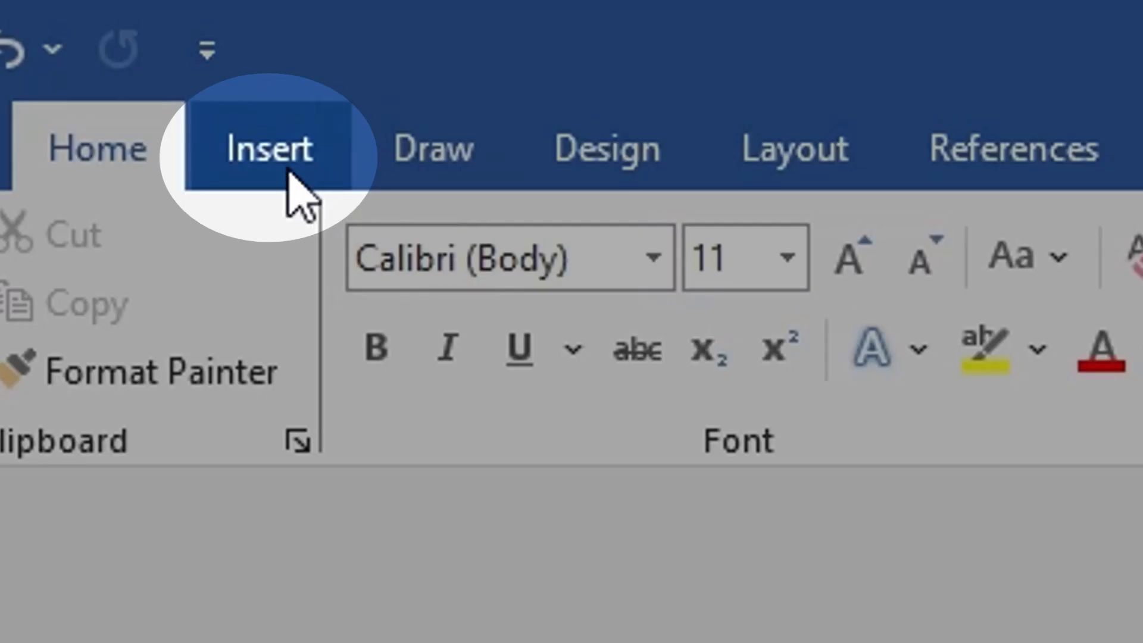
click(288, 172)
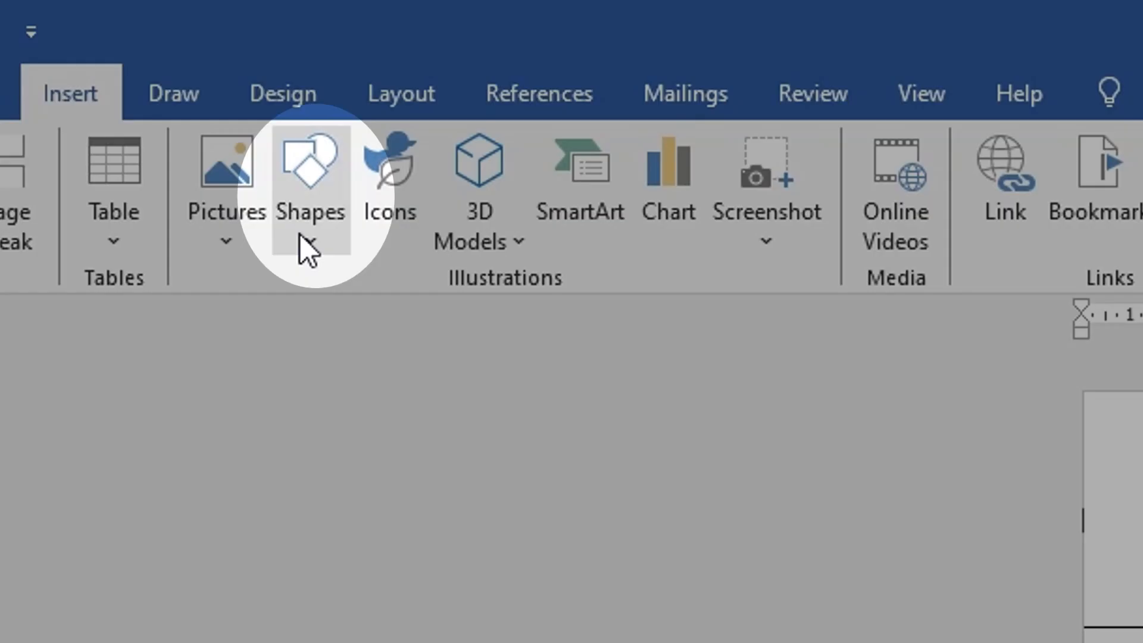
click(308, 245)
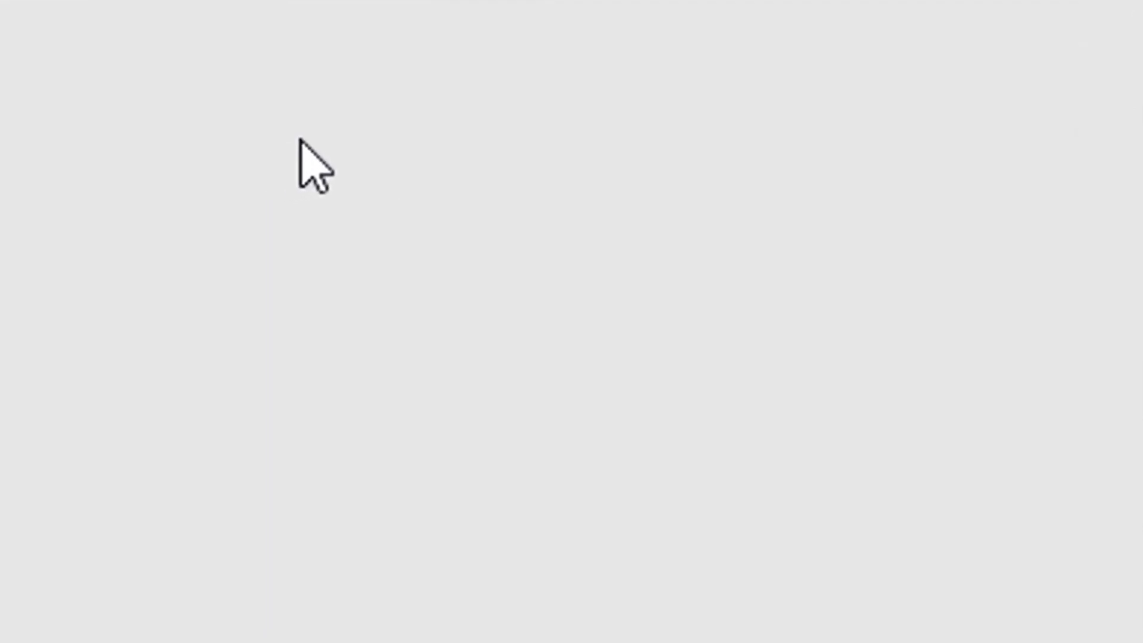
click(303, 138)
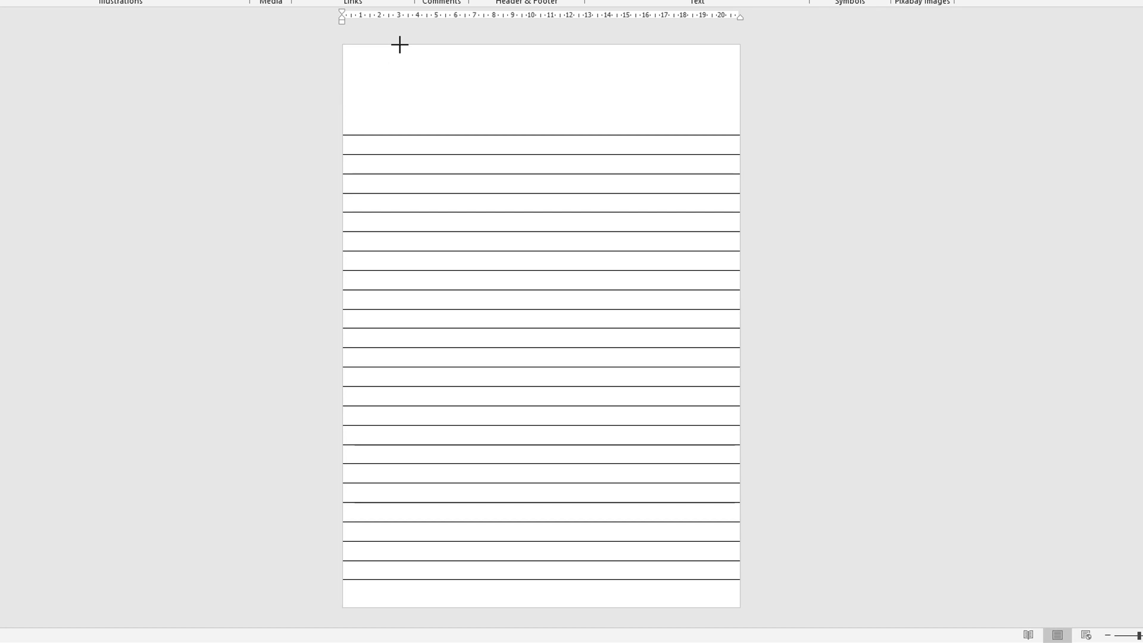
mouse_move(399, 44)
mouse_down()
mouse_move(388, 359)
mouse_move(409, 612)
mouse_up()
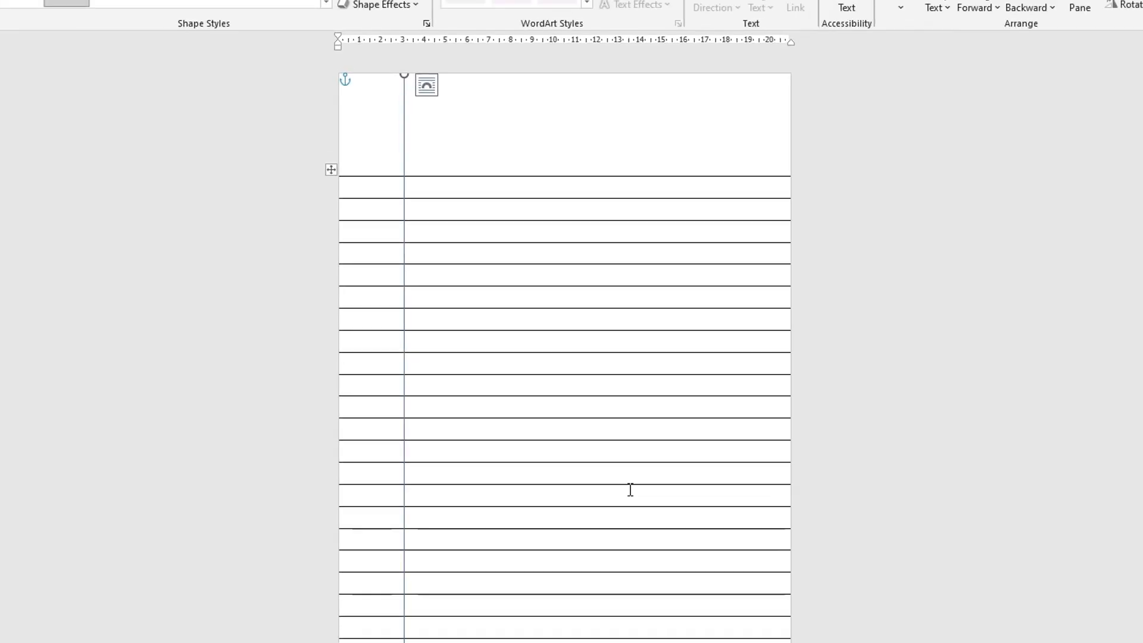
key(Up)
key(Up)
key(Up)
key(Up)
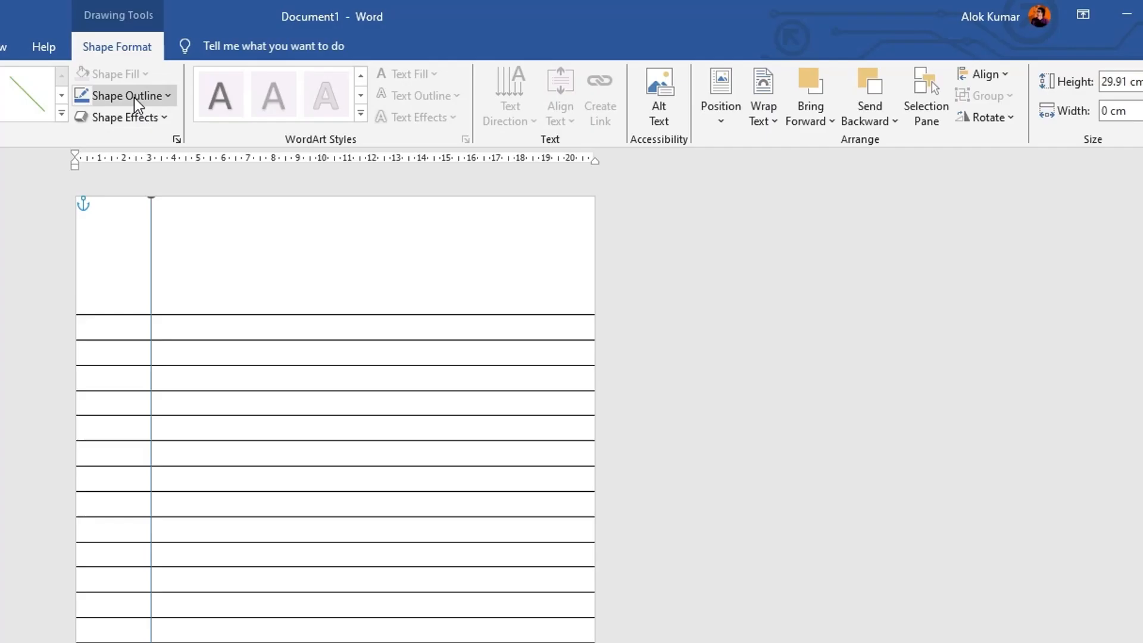
Set the vertical margin line's outline to red with a weight of 1 pt.
click(134, 96)
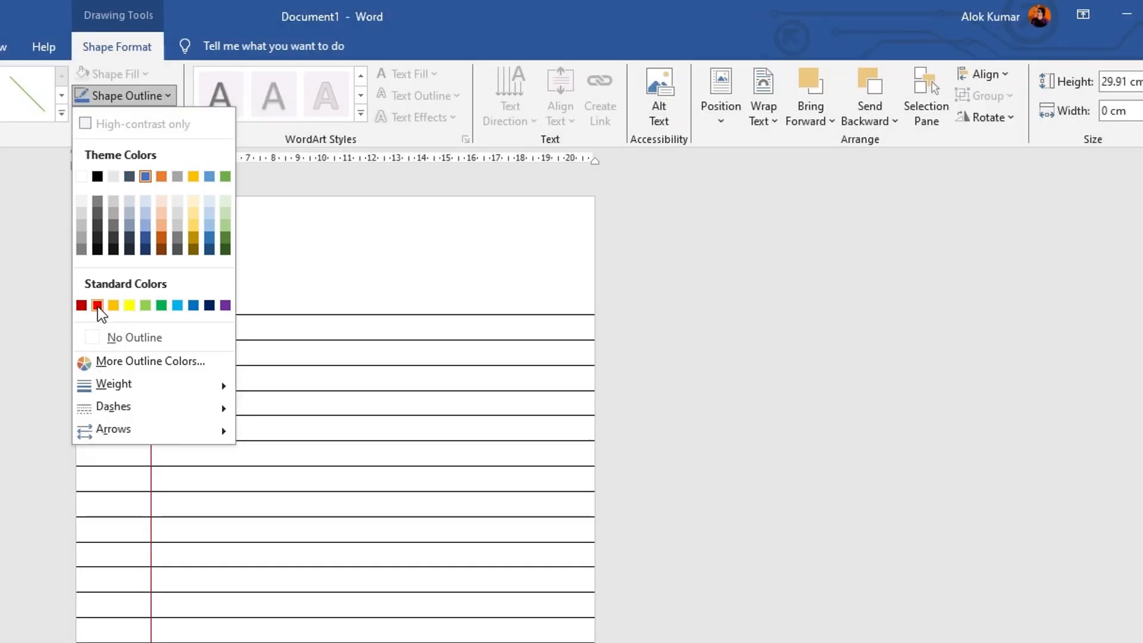
click(98, 306)
click(113, 99)
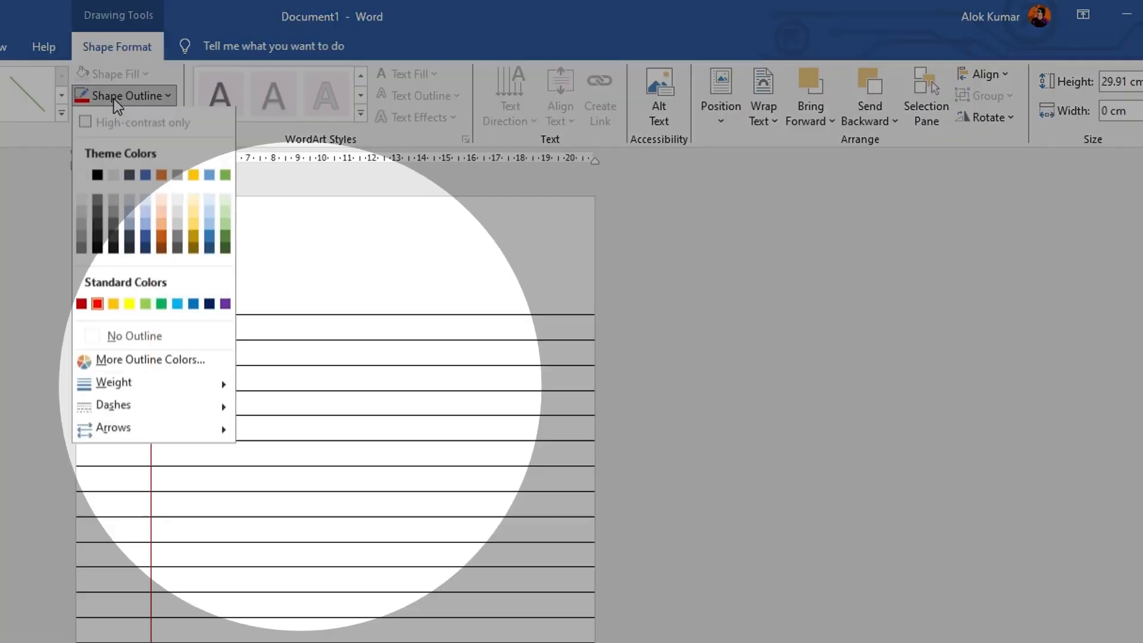
mouse_move(133, 386)
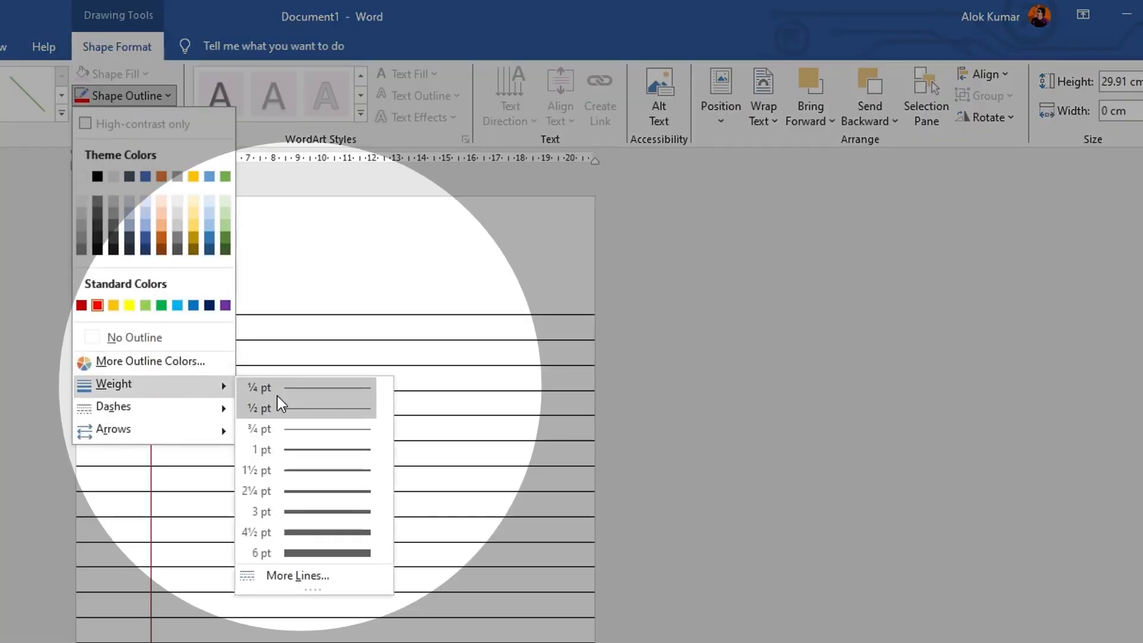
click(302, 449)
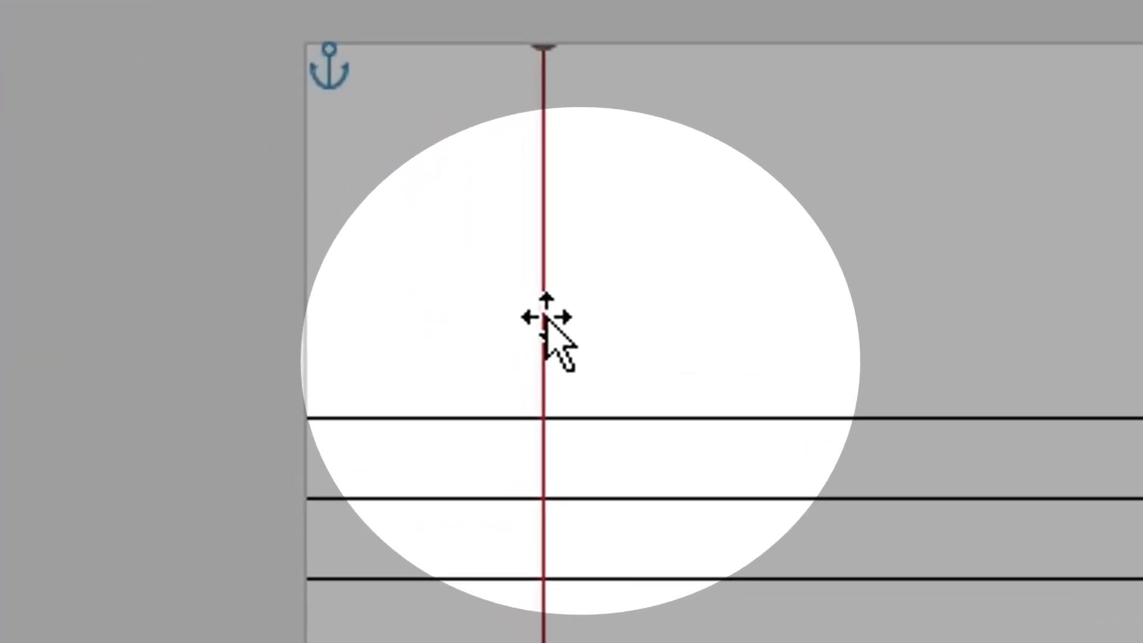
Duplicate the red margin line just to its right, nudge the copy closer to the original, and deselect it.
drag(546, 316, 562, 317)
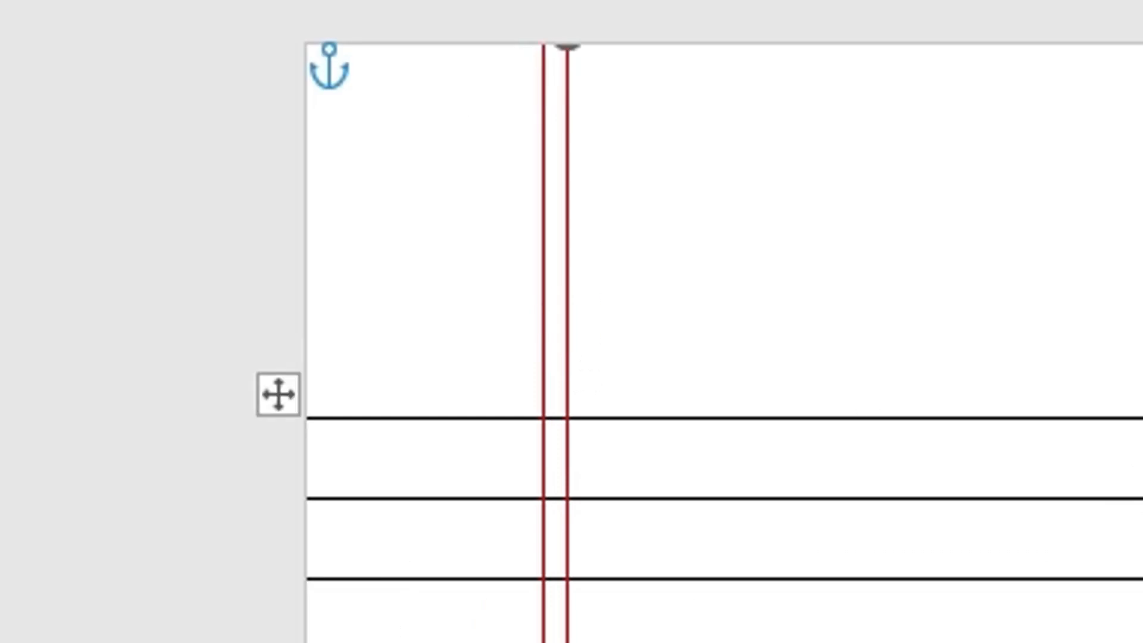
key(Left)
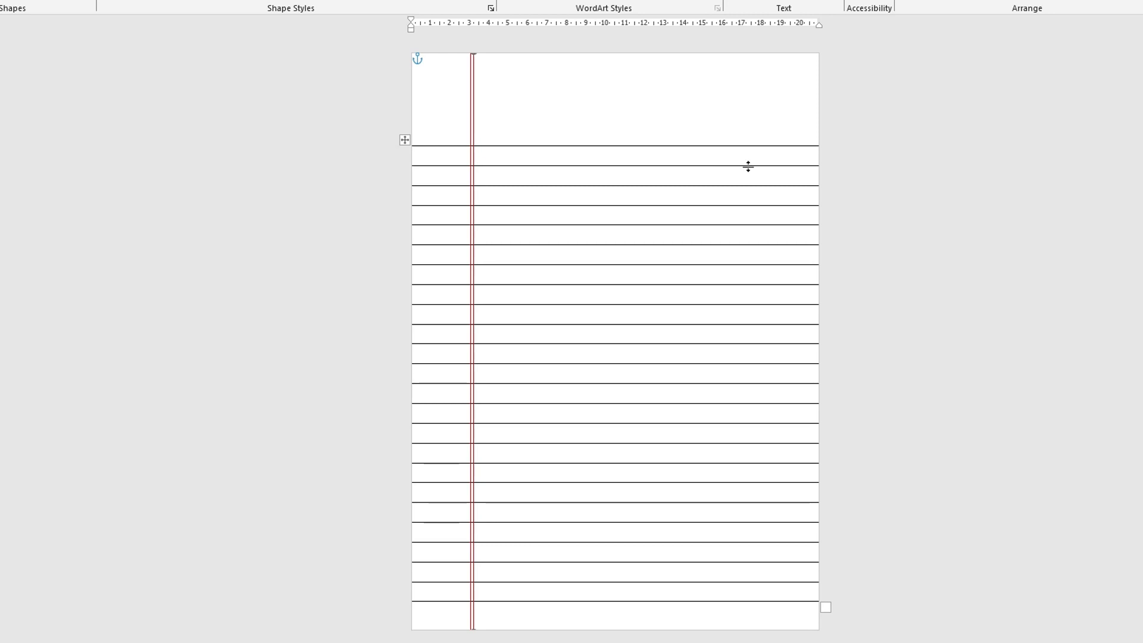
click(863, 188)
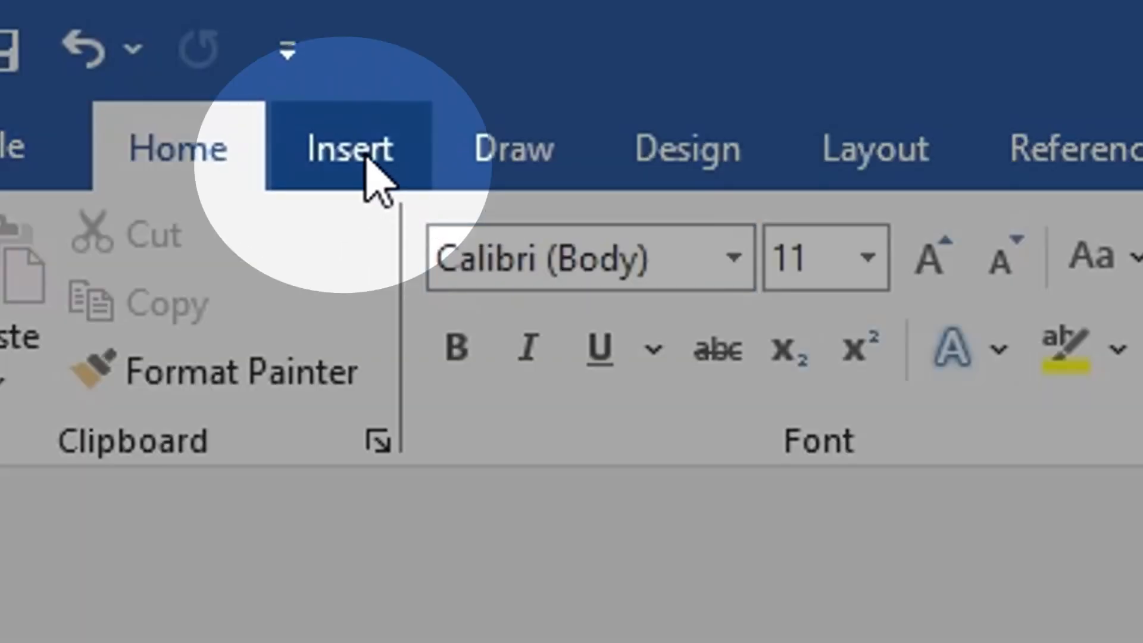
Draw a rectangle with rounded diagonal corners, about 5.5 by 1.8 cm, in the upper-right of the page's blank header area.
click(373, 178)
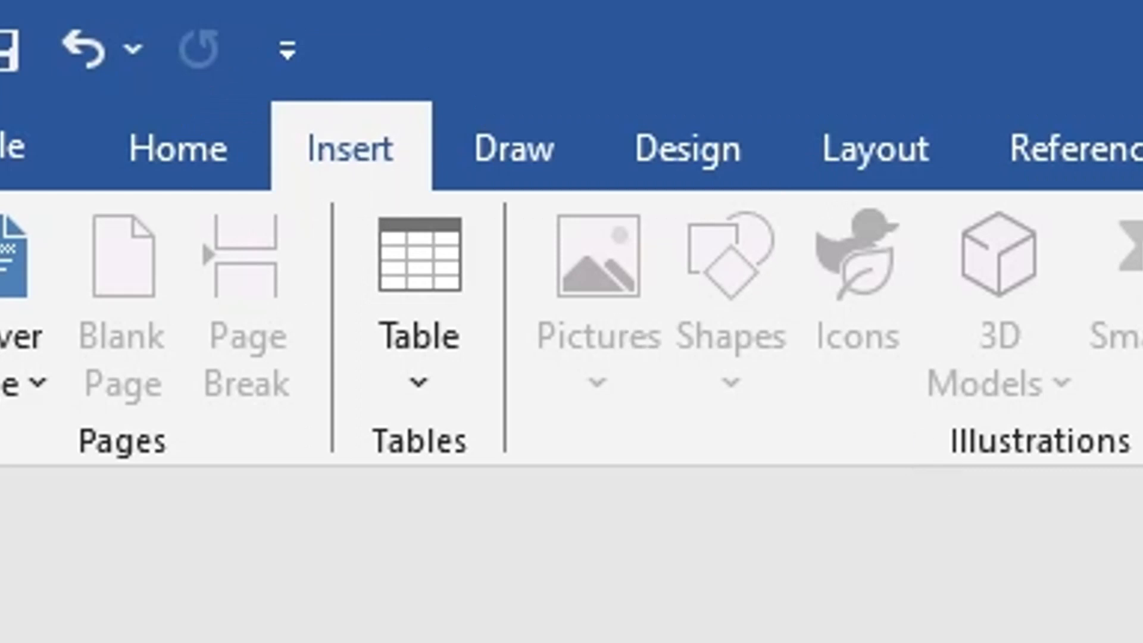
click(634, 397)
click(733, 381)
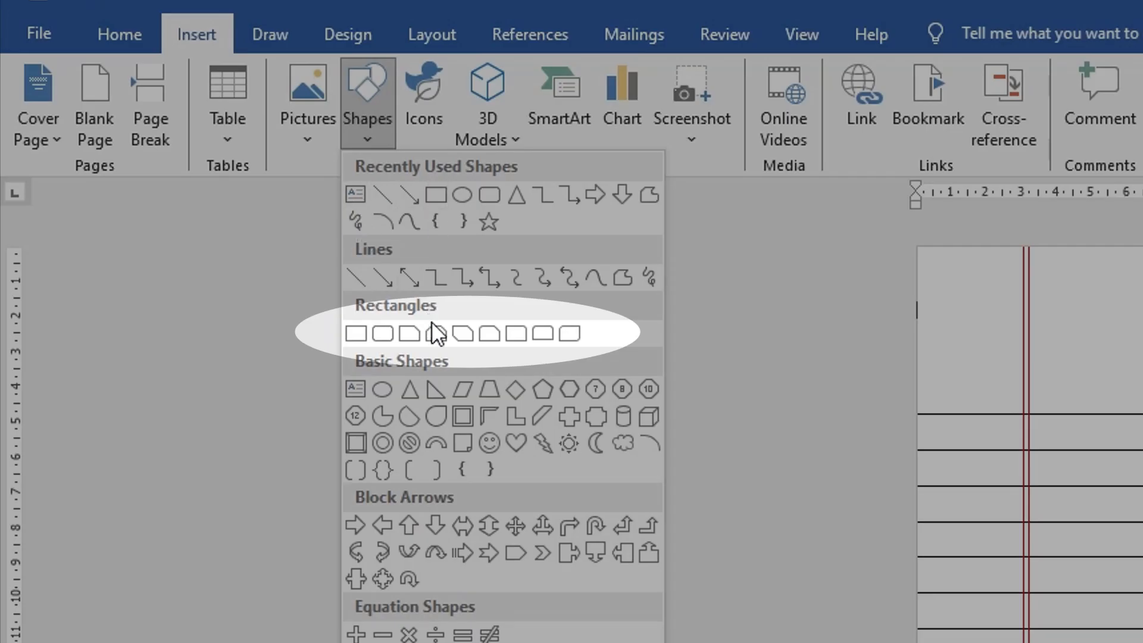
click(566, 334)
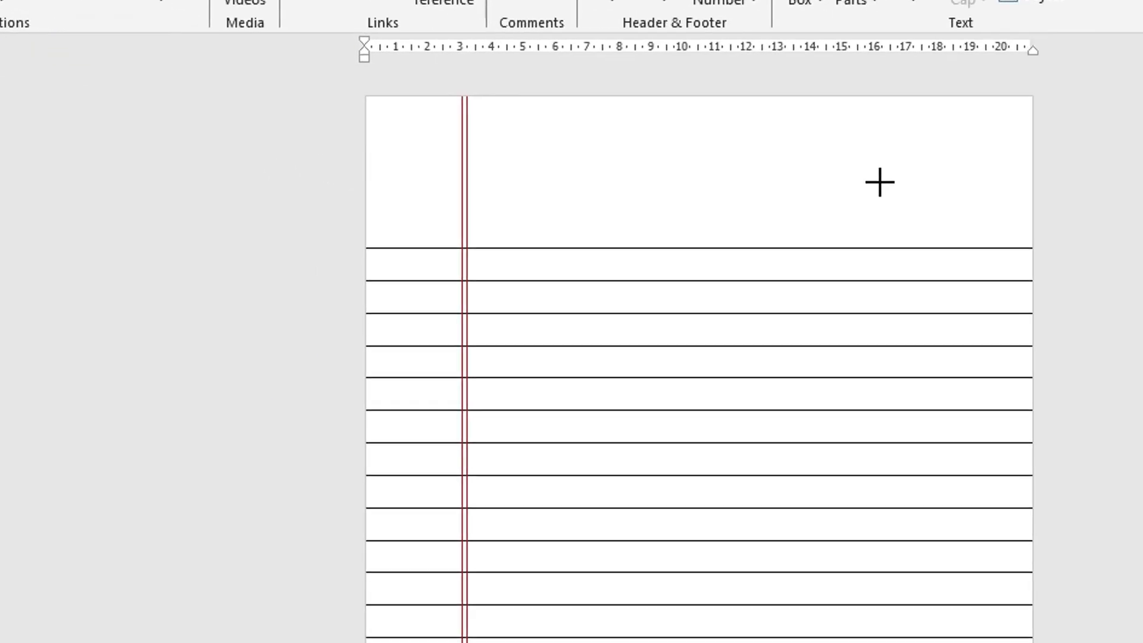
drag(834, 169, 1008, 227)
drag(914, 203, 918, 200)
mouse_move(861, 173)
mouse_down()
mouse_move(867, 130)
mouse_move(872, 155)
mouse_move(862, 156)
mouse_up()
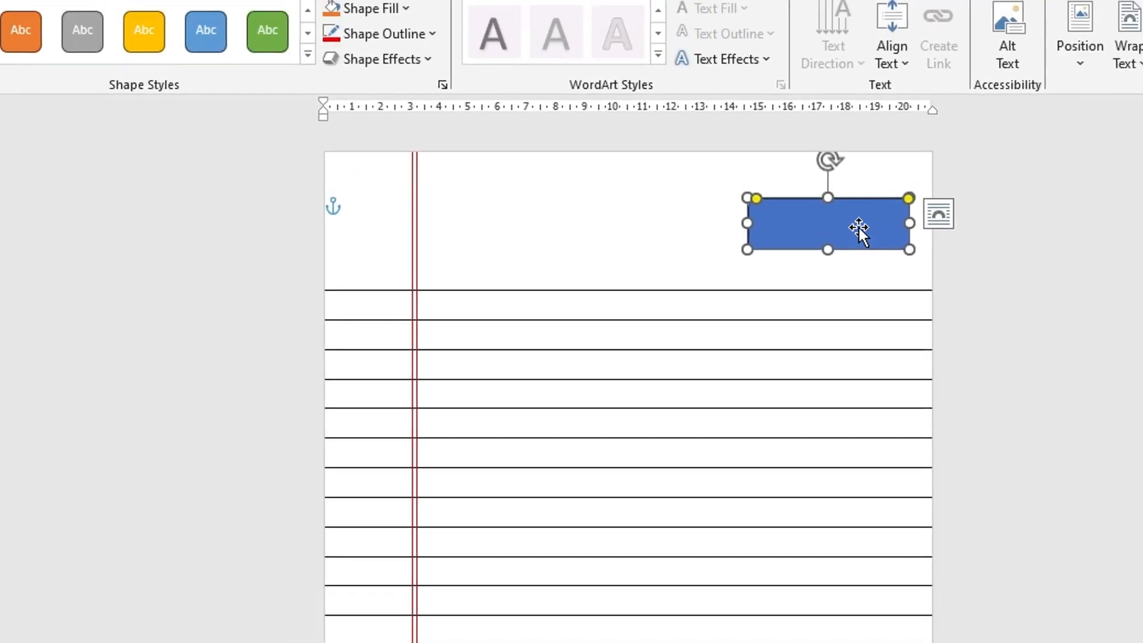
Give the header rectangle a red outline with a weight of 1½ pt.
click(412, 112)
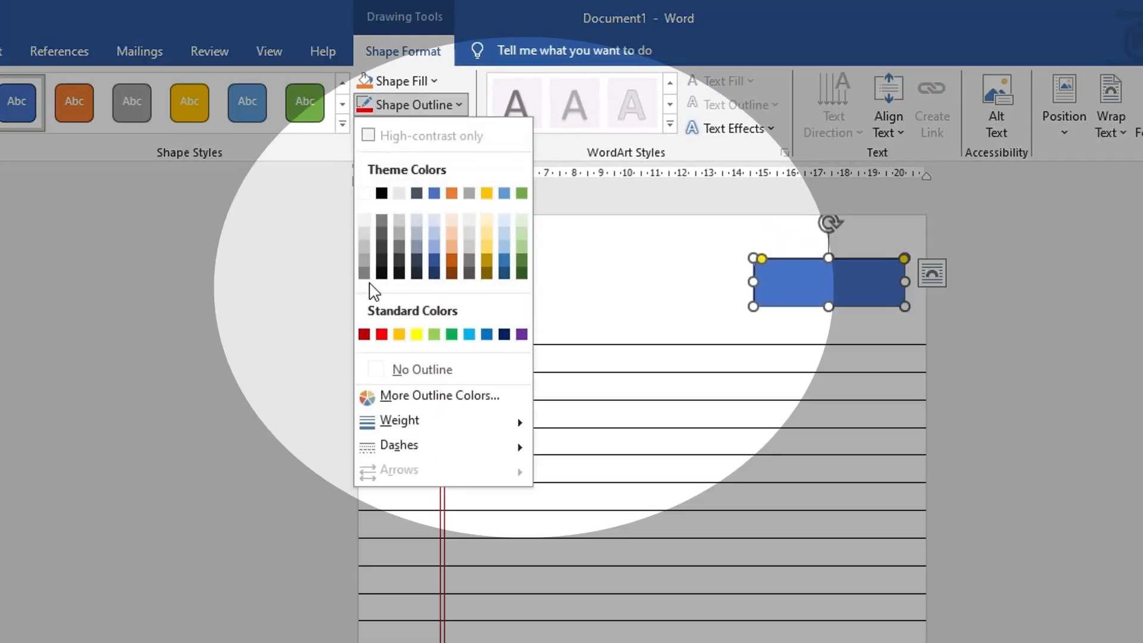
click(381, 334)
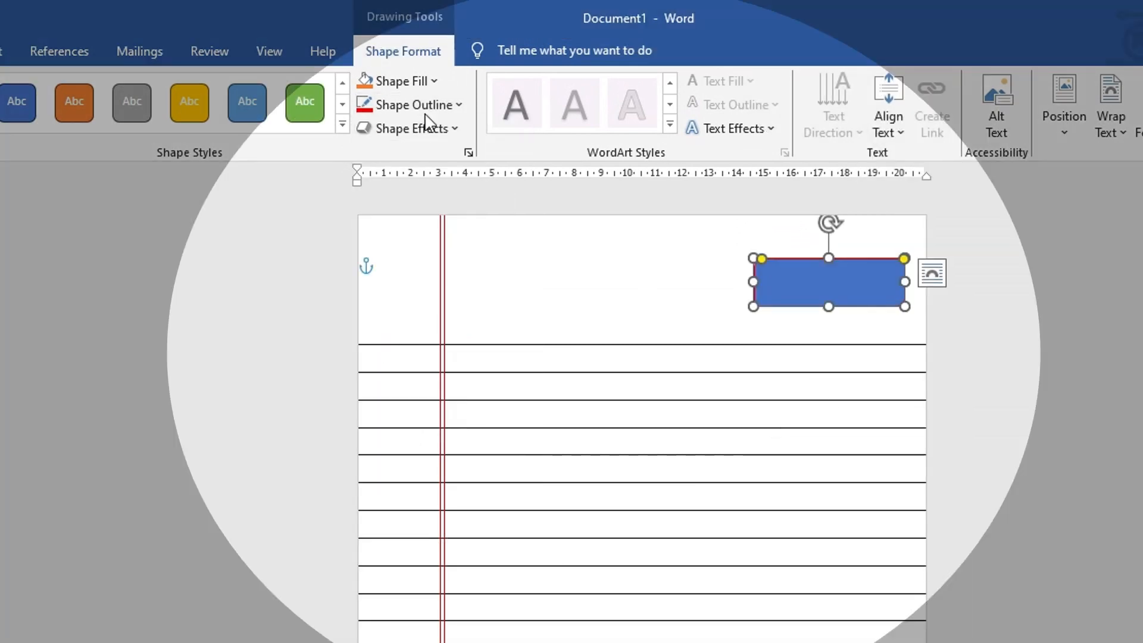
click(414, 104)
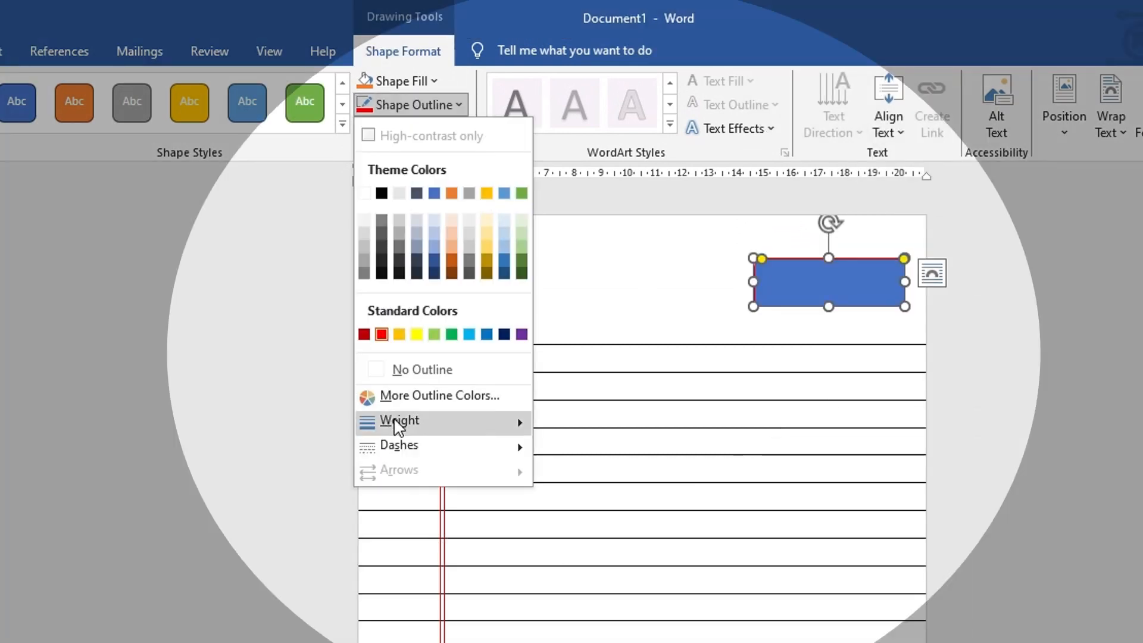
mouse_move(503, 422)
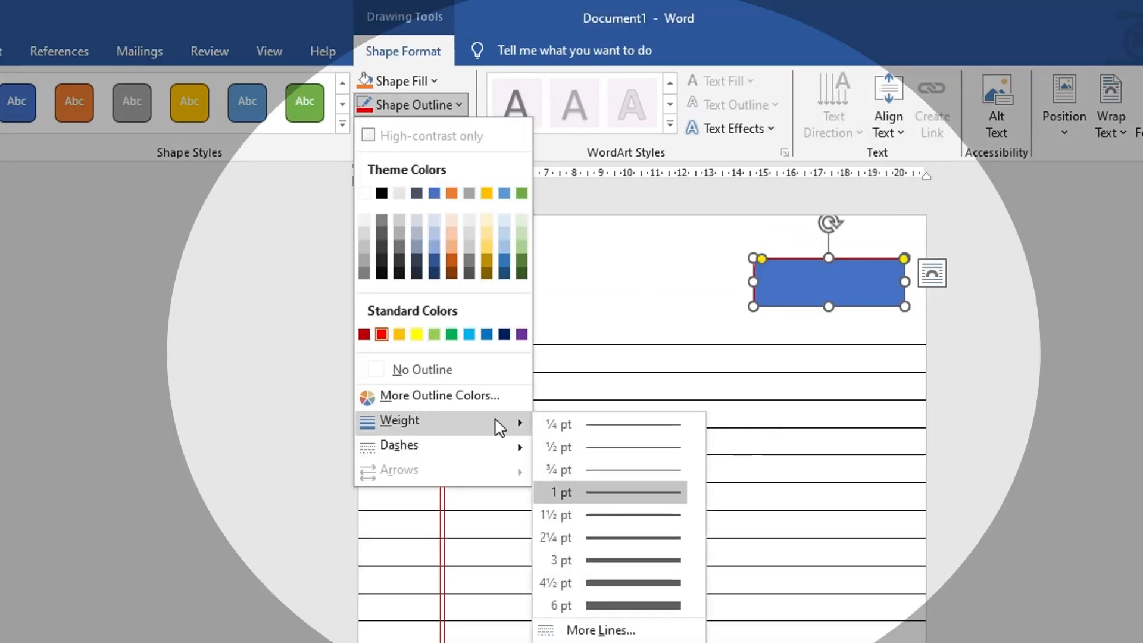
click(617, 515)
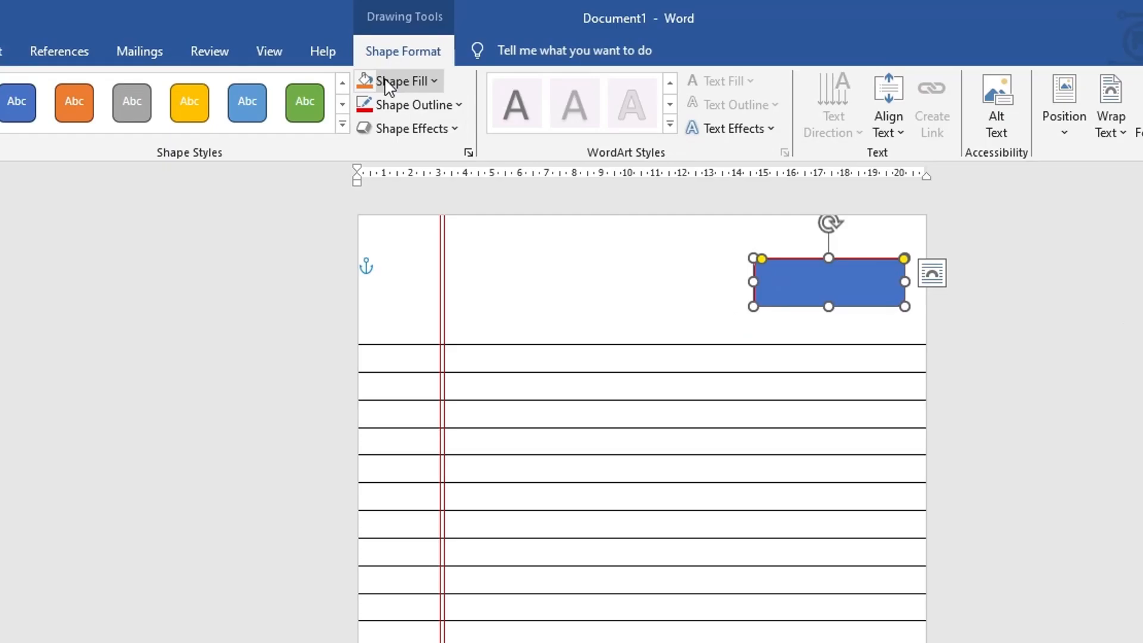
Remove the fill from the header rectangle so that only its outline is kept.
click(387, 83)
click(421, 339)
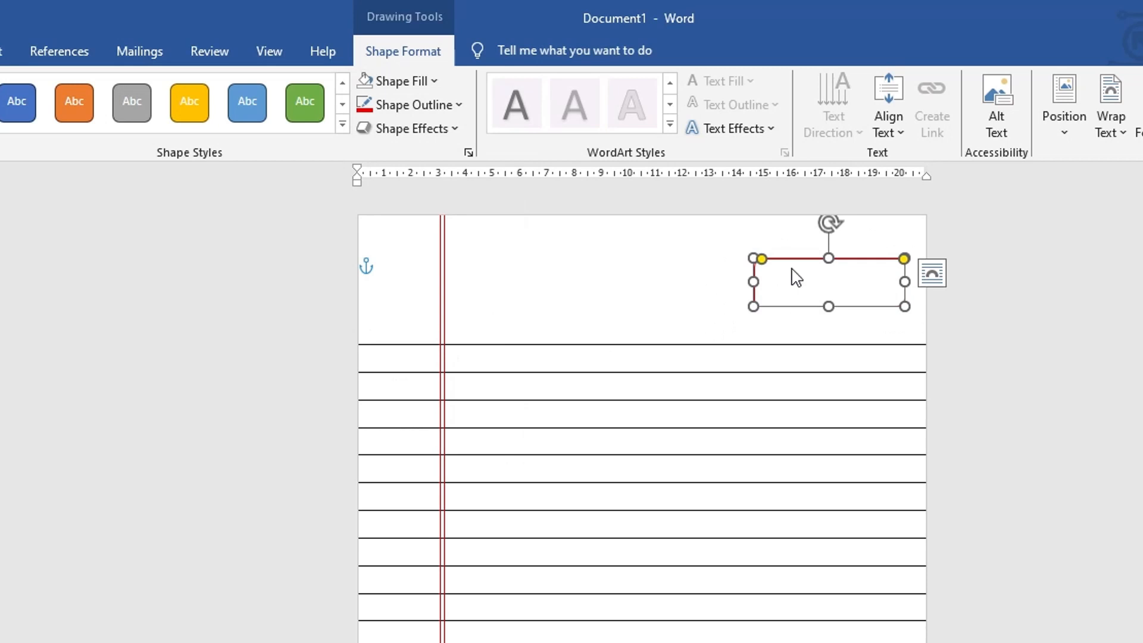
click(564, 275)
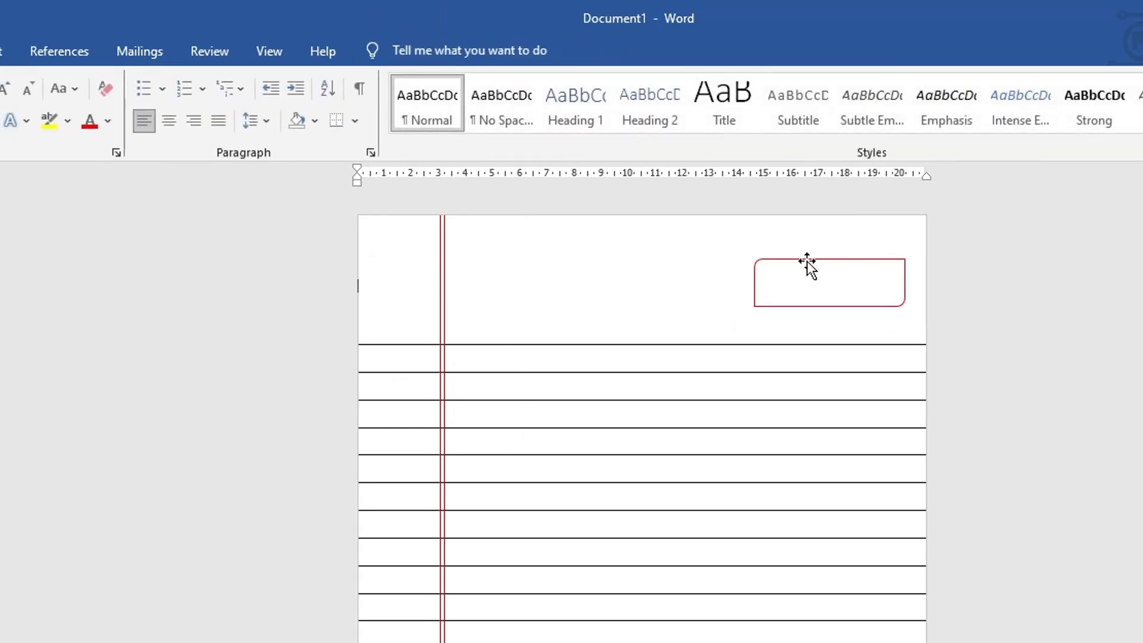
click(807, 262)
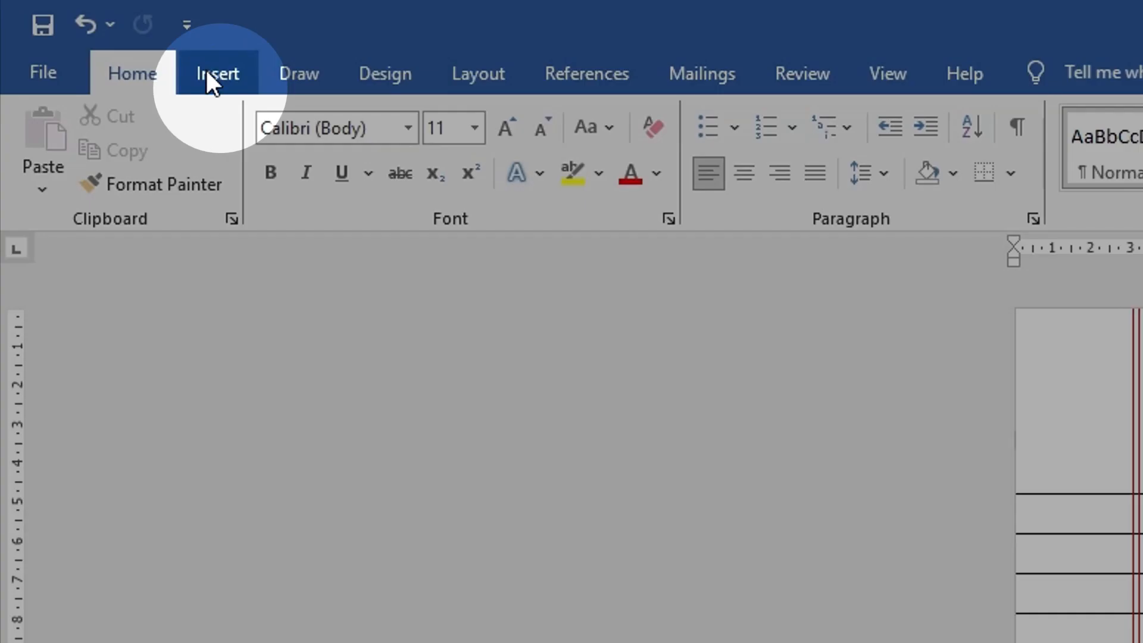
Draw a text box over the red header rectangle and widen it to match the rectangle's left edge.
click(206, 70)
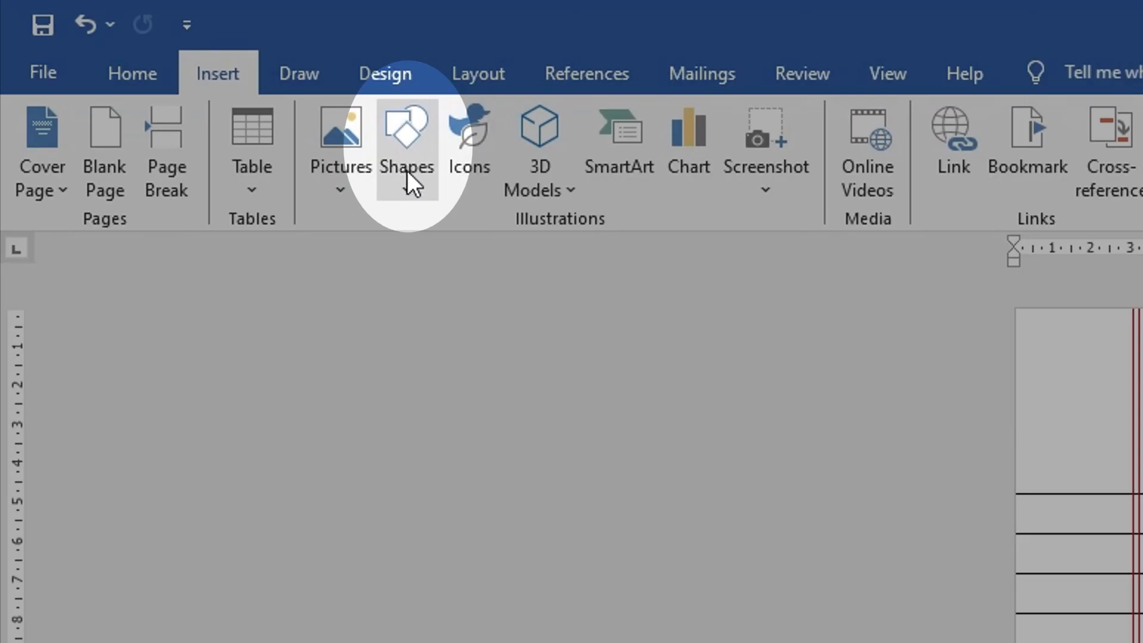
click(408, 191)
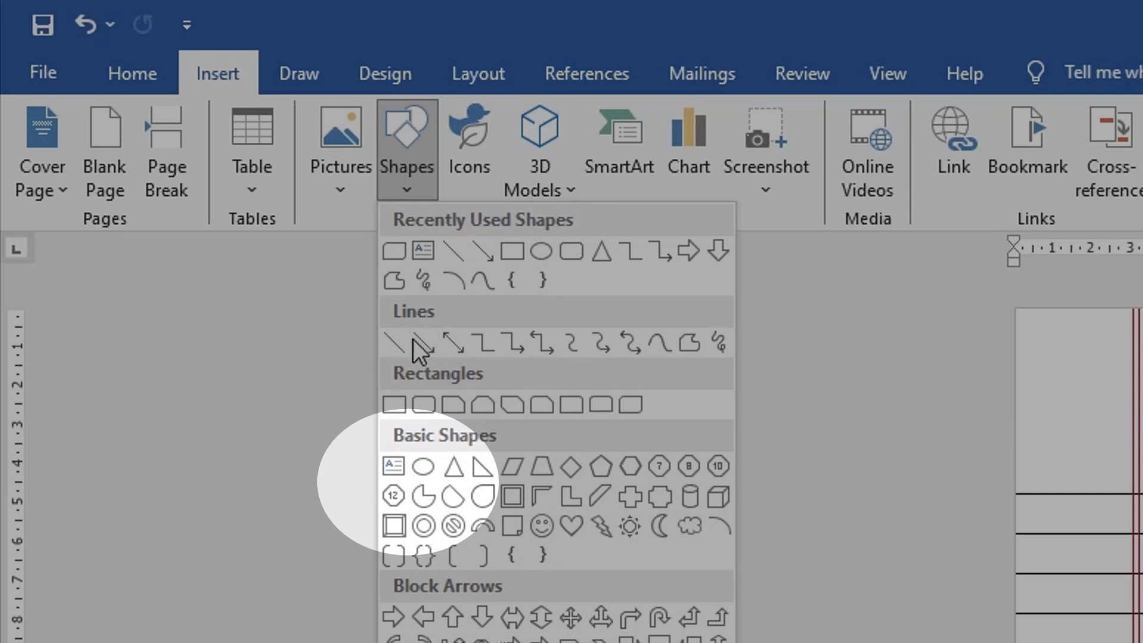
click(393, 466)
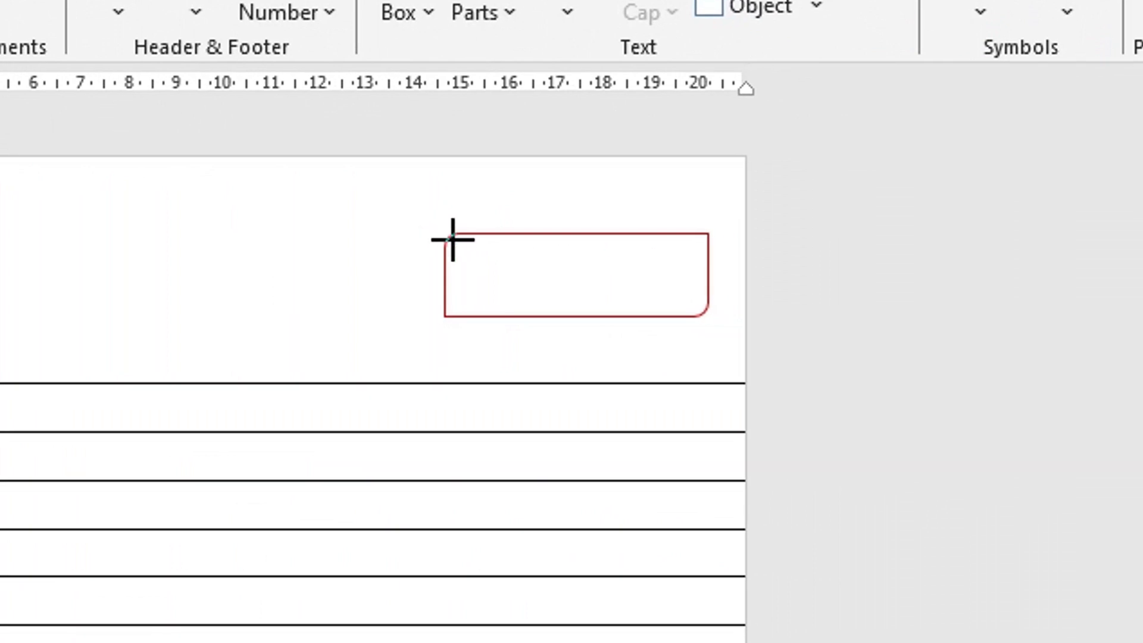
drag(451, 234, 707, 319)
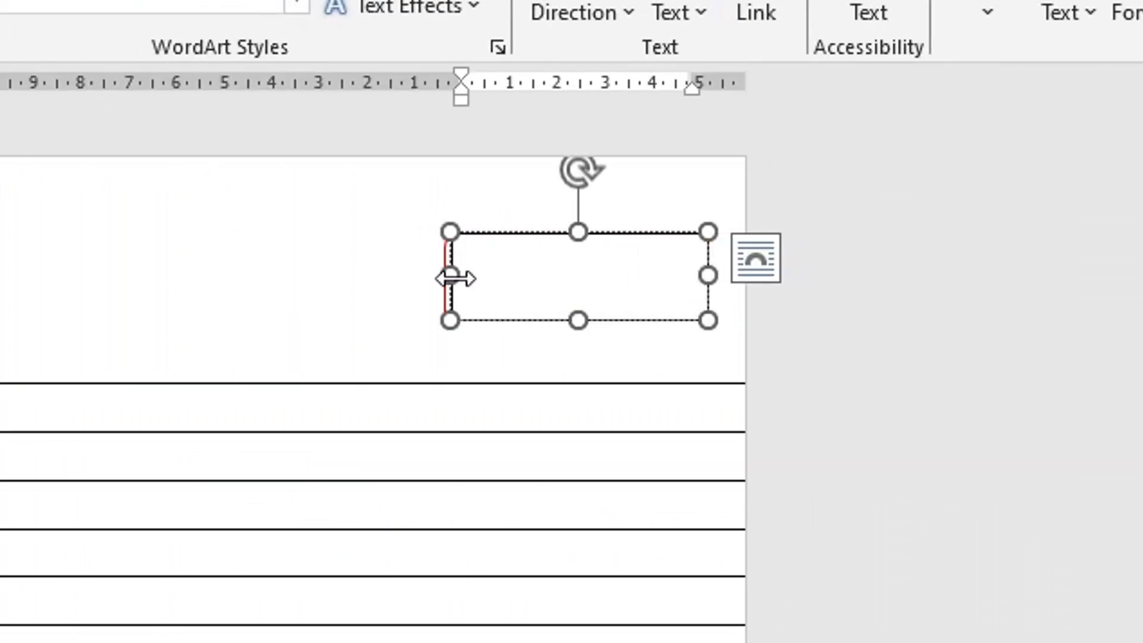
drag(451, 275, 445, 276)
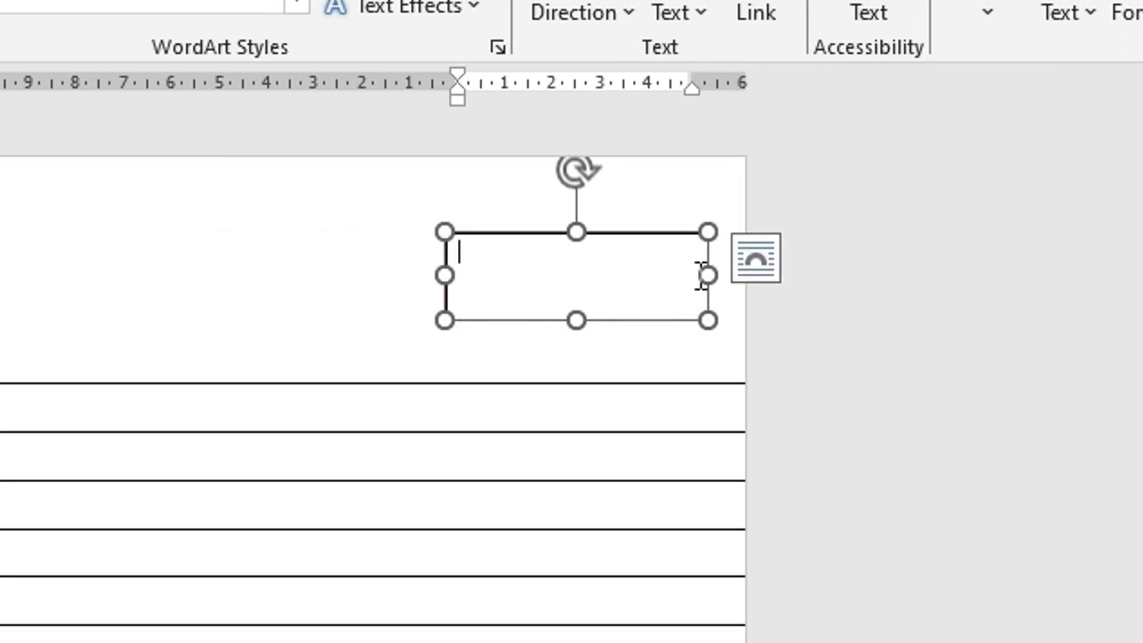
Enter a "Page" line followed by underscores and a "Date" line with slash-separated underscore blanks in the text box.
text(Page )
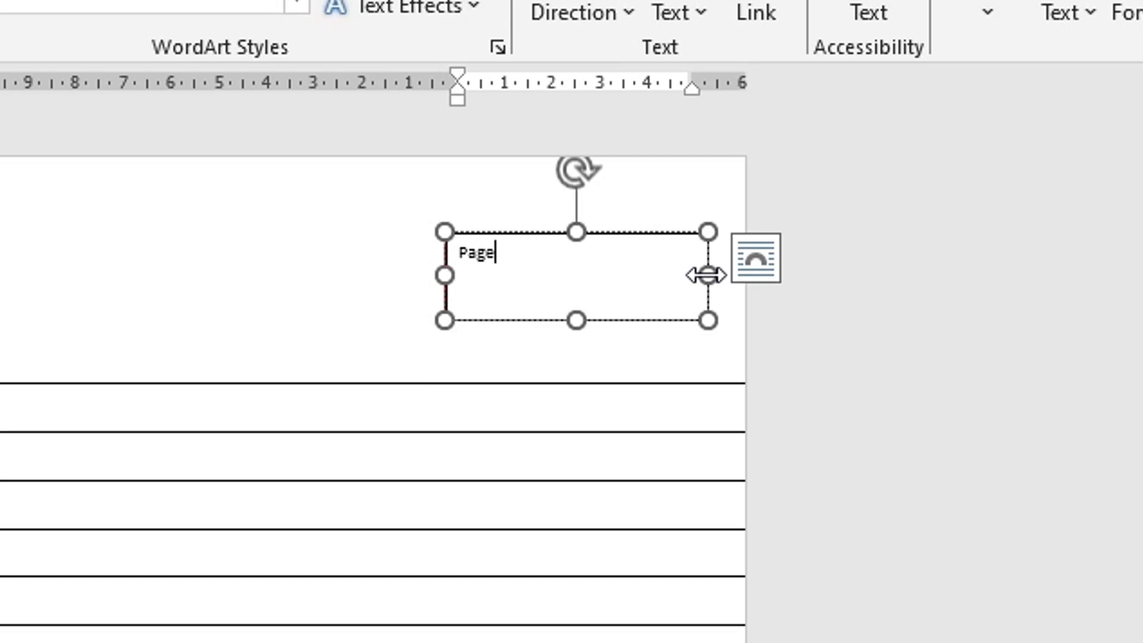
text(______________________)
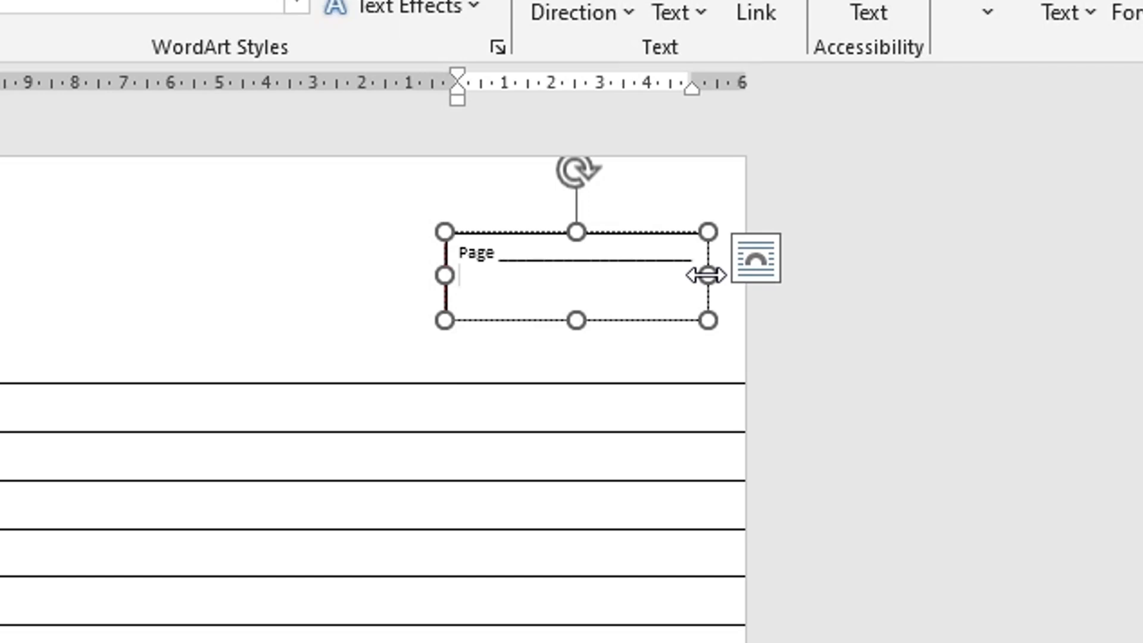
text(Date ________/_)
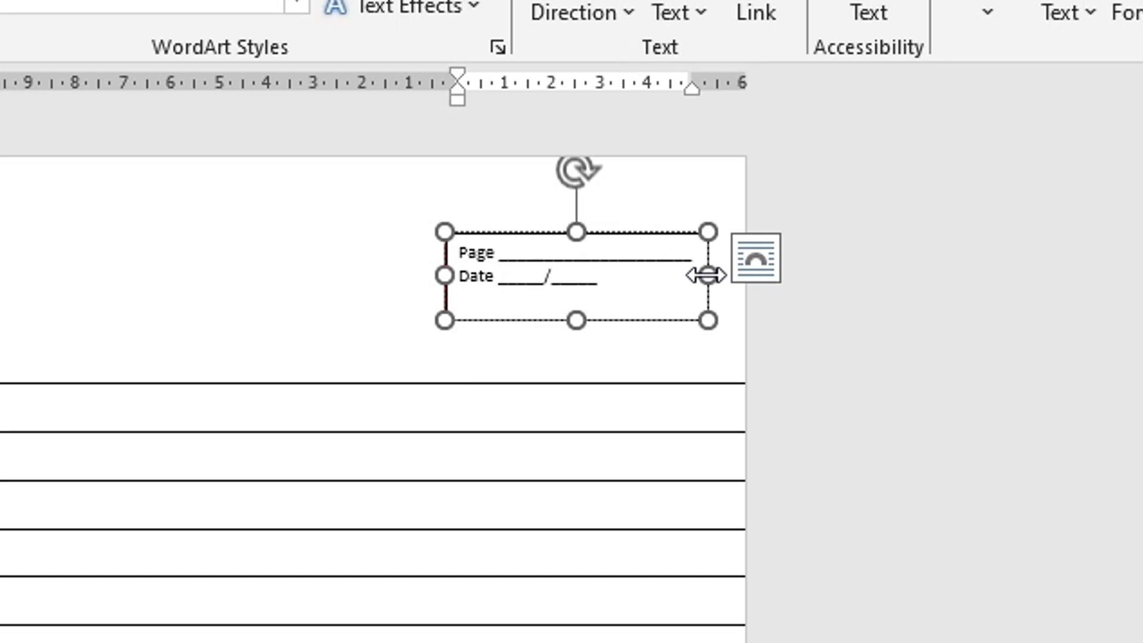
text(_______/________)
key(BackSpace)
key(BackSpace)
Format all the text in the Page/Date text box as 12 pt, red and bold.
key(ctrl+a)
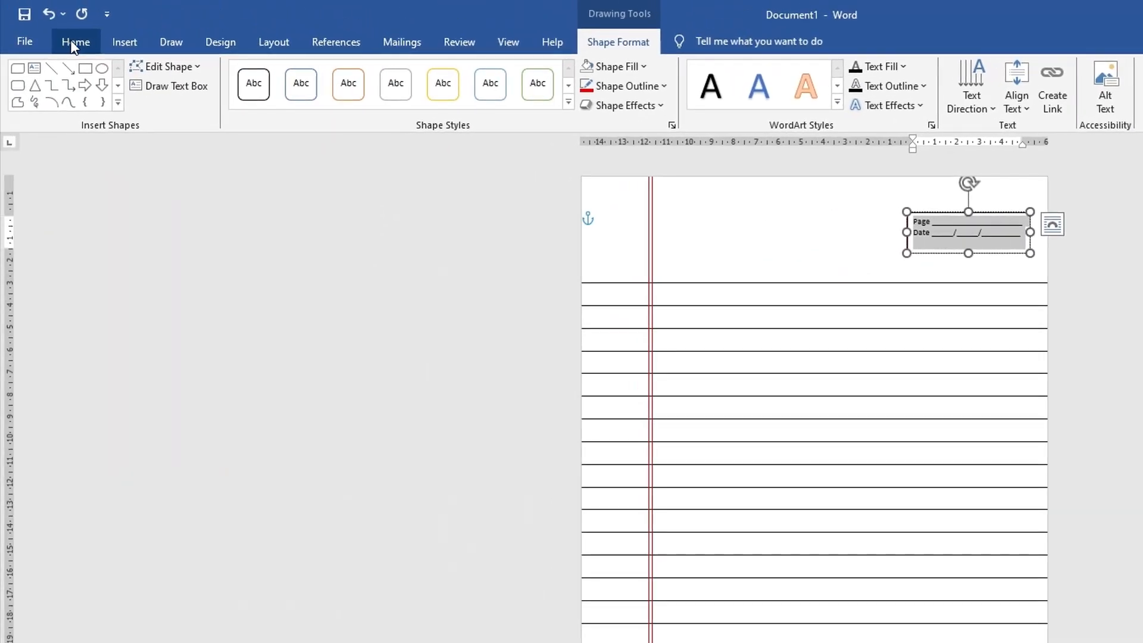
click(91, 44)
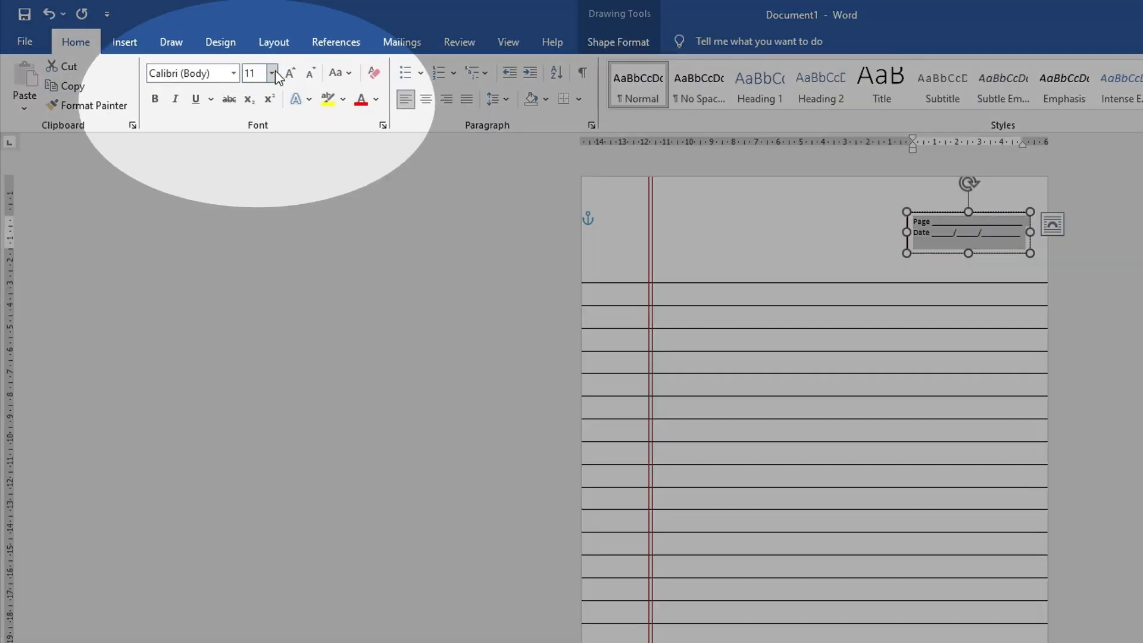
click(271, 73)
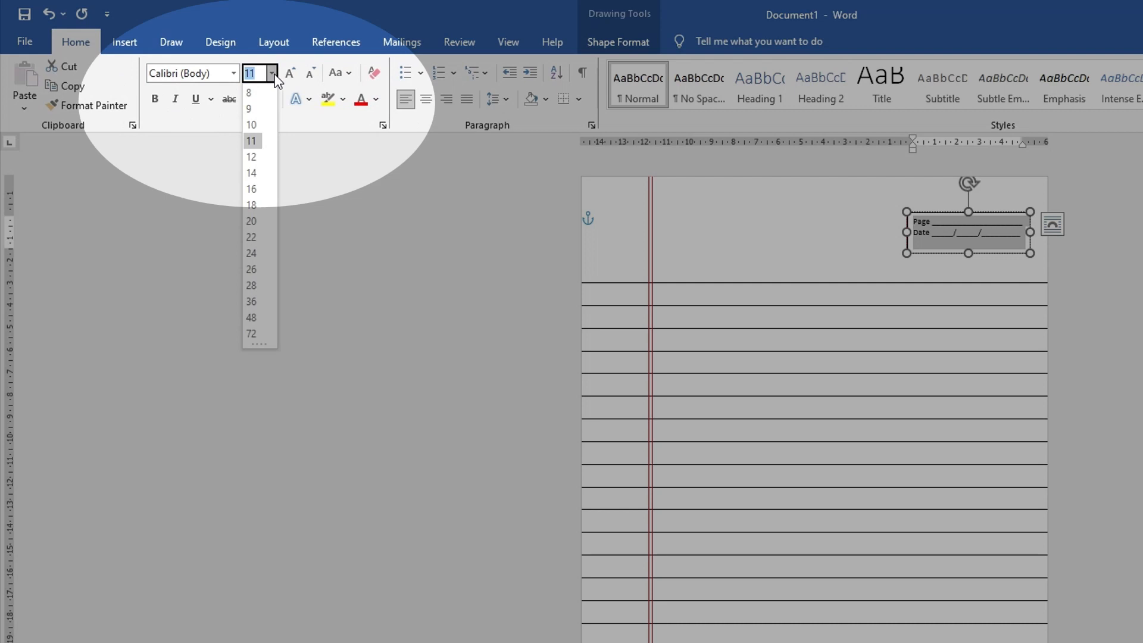
click(252, 157)
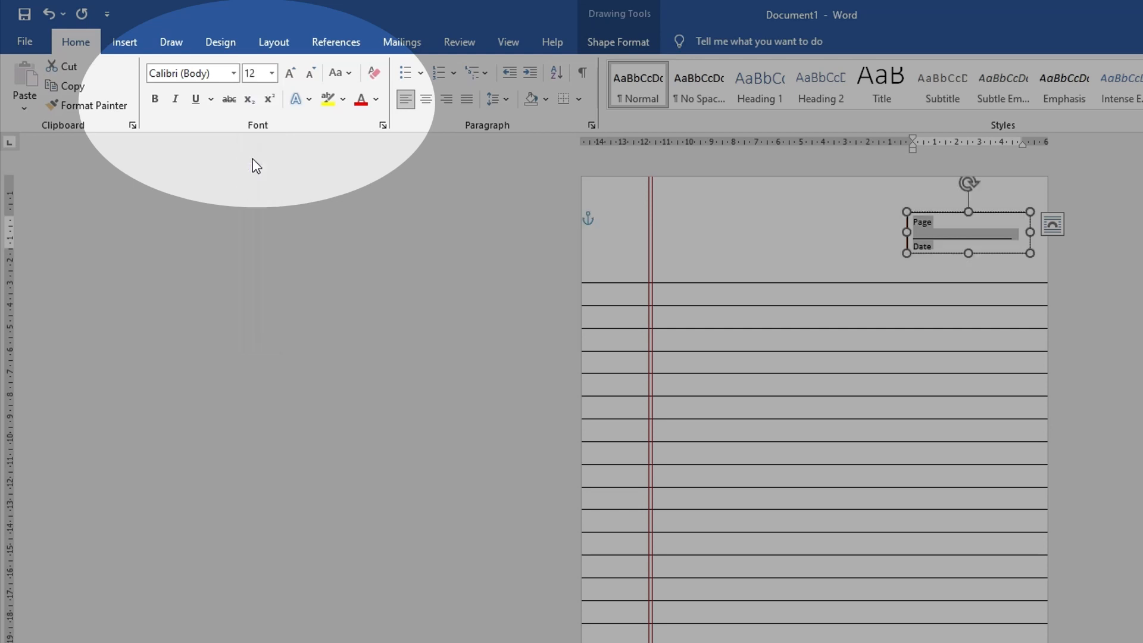
click(360, 98)
click(154, 99)
Change the font of the Page/Date text to Arial.
click(235, 74)
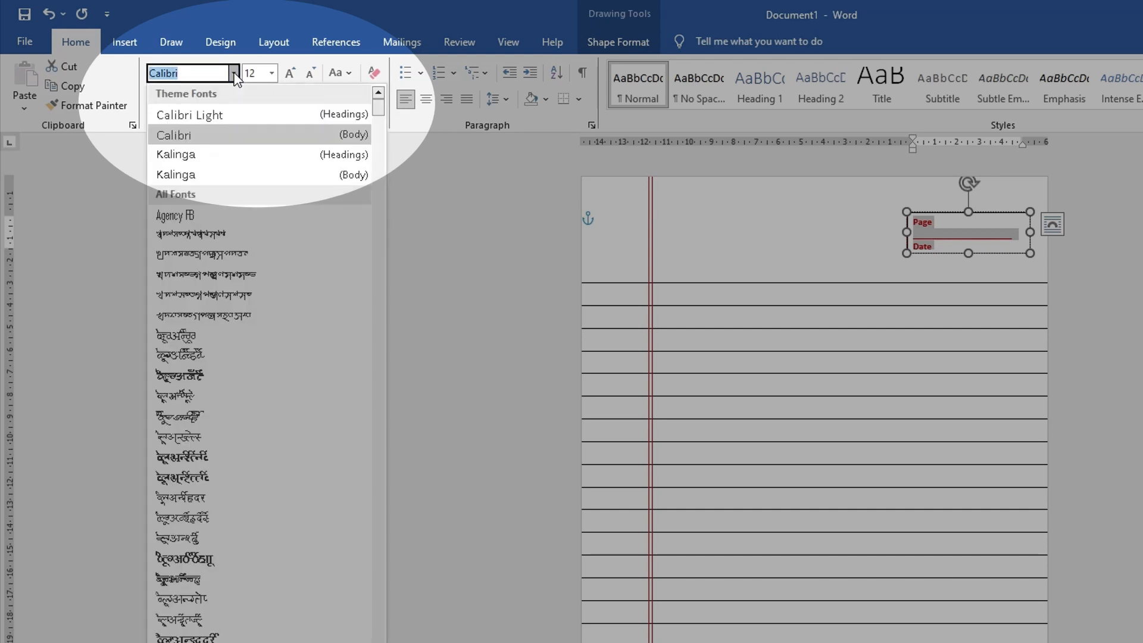
click(190, 72)
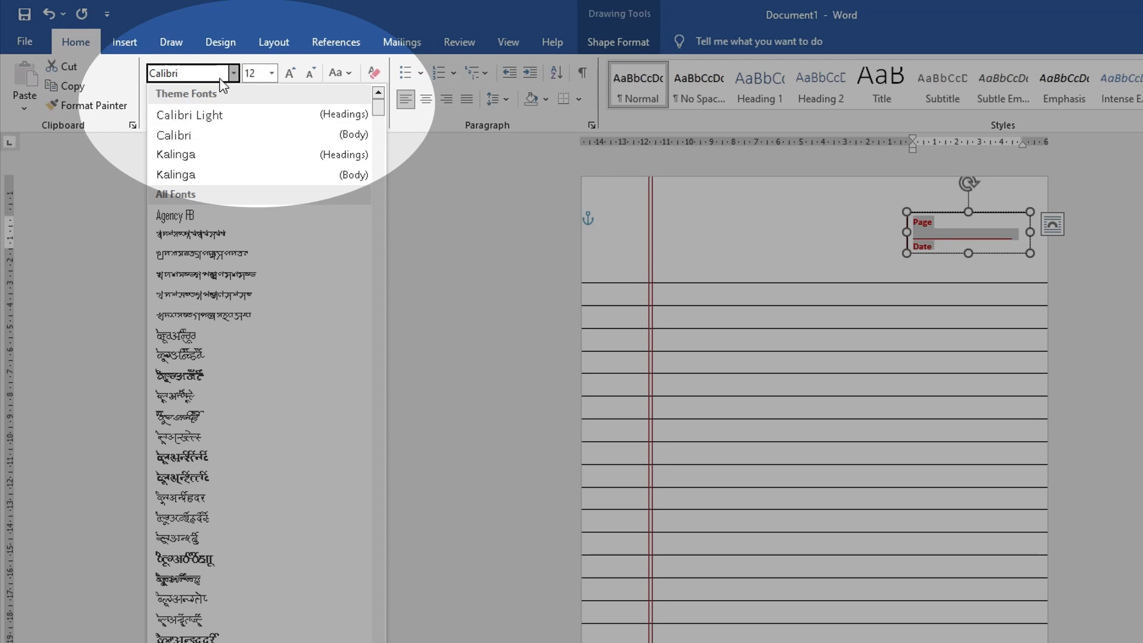
scroll(251, 447, down, 10)
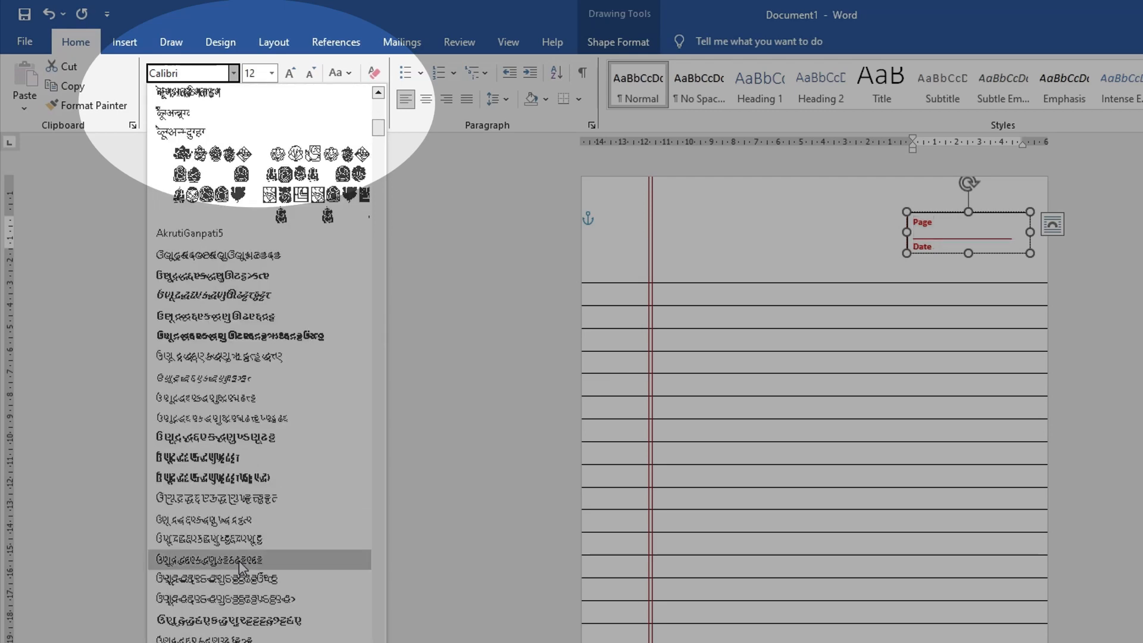
scroll(242, 566, down, 10)
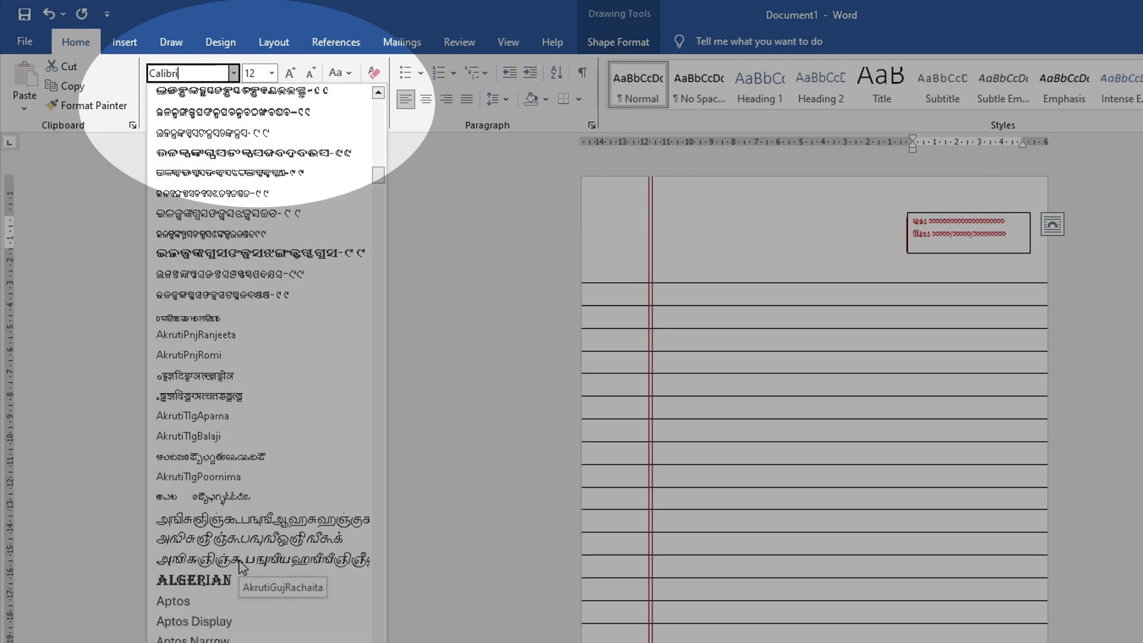
scroll(238, 559, down, 3)
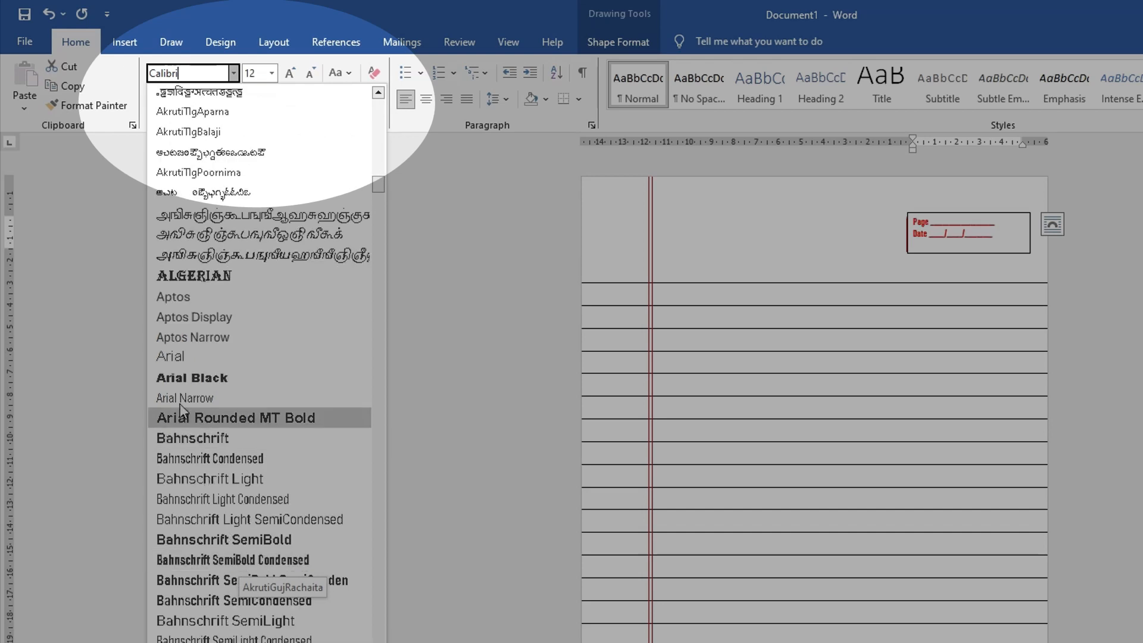
click(206, 362)
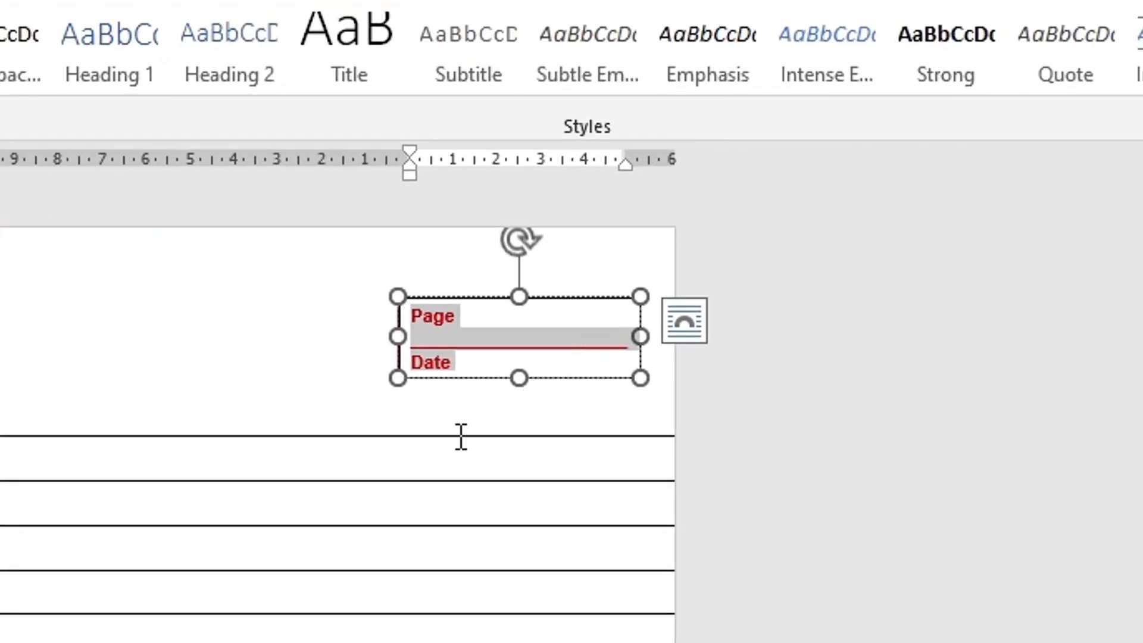
click(327, 390)
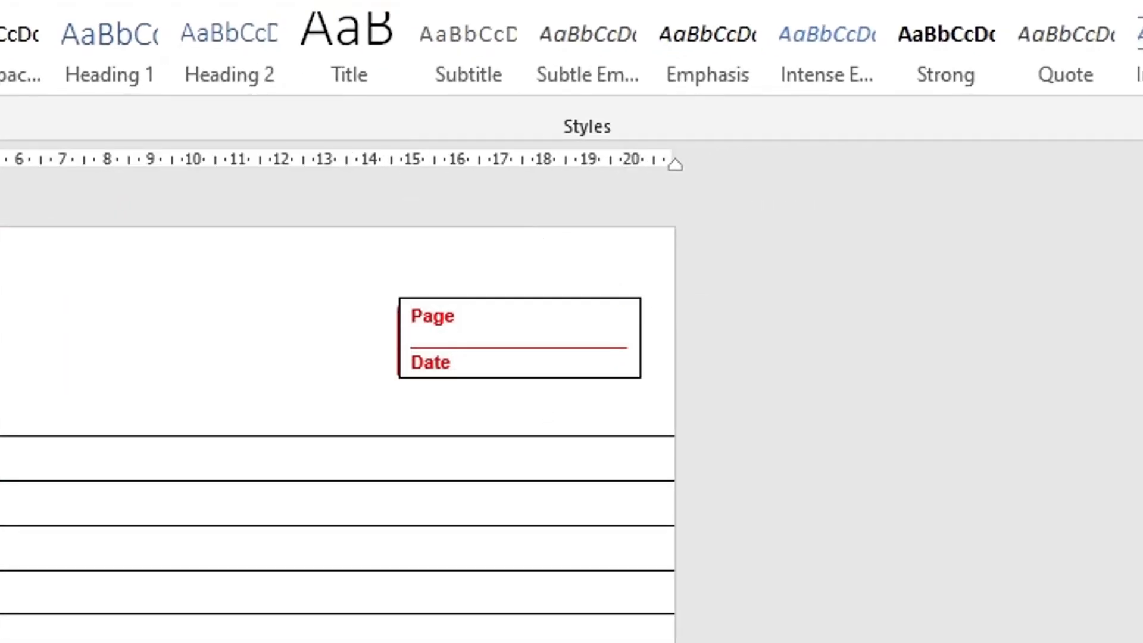
Remove the outline and the fill from the Page/Date text box so the red rectangle behind it shows.
scroll(432, 325, up, 4)
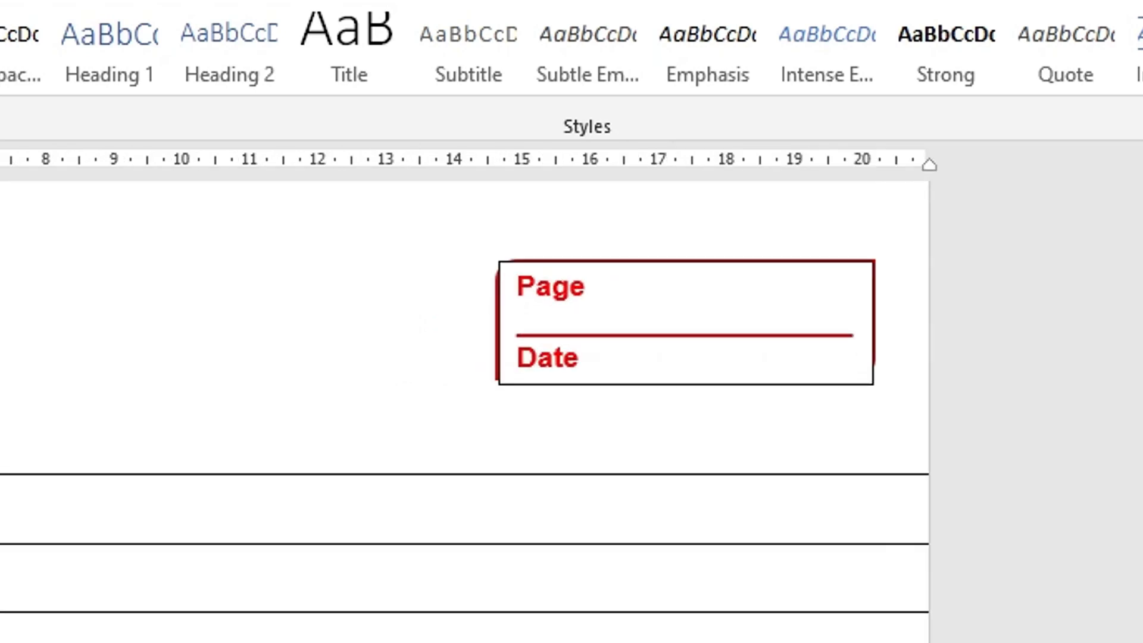
scroll(691, 331, up, 2)
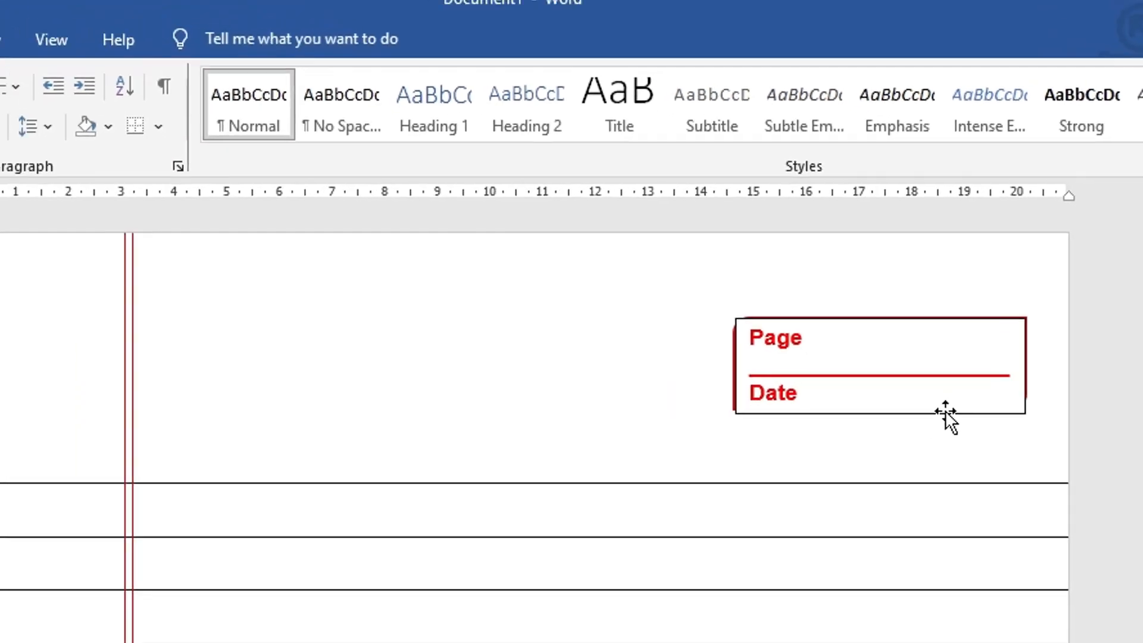
click(946, 410)
click(226, 41)
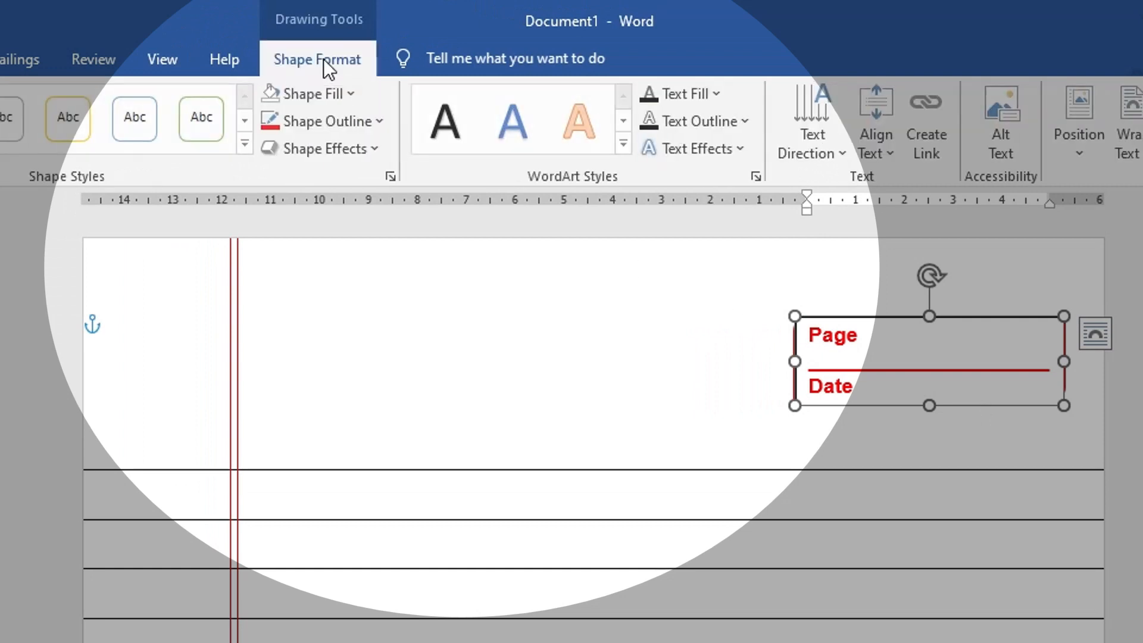
click(331, 124)
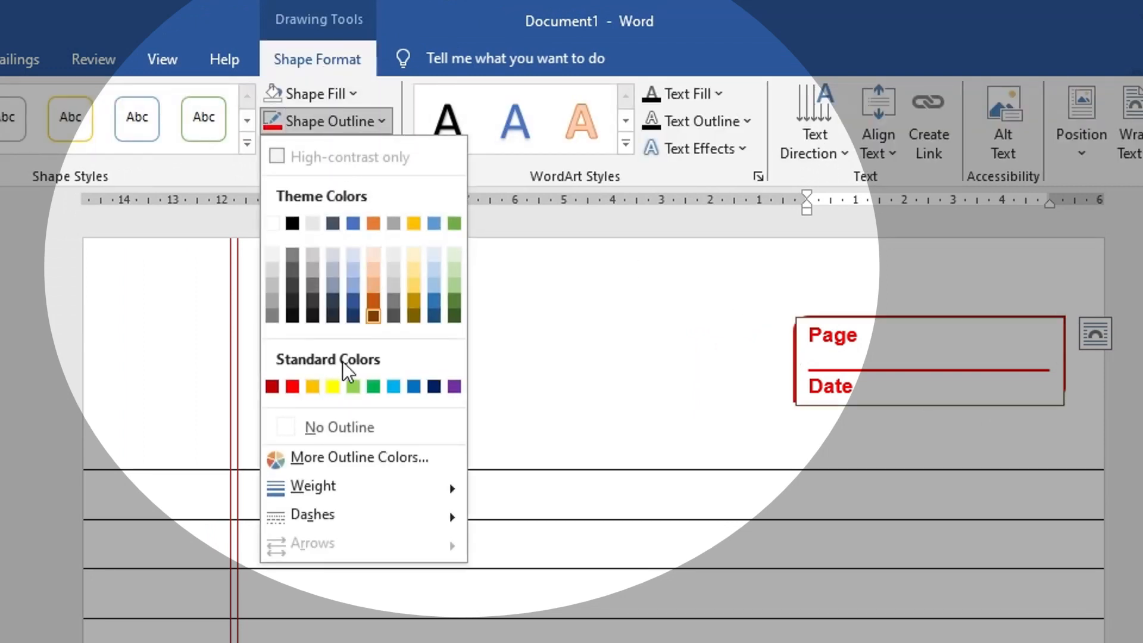
click(327, 423)
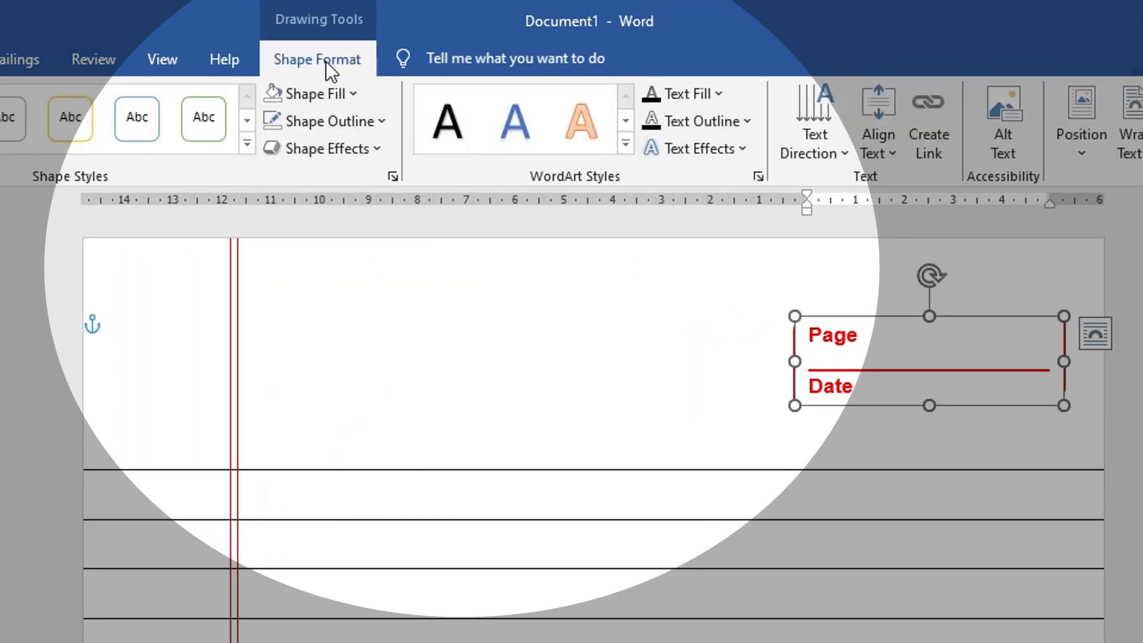
click(327, 95)
click(324, 400)
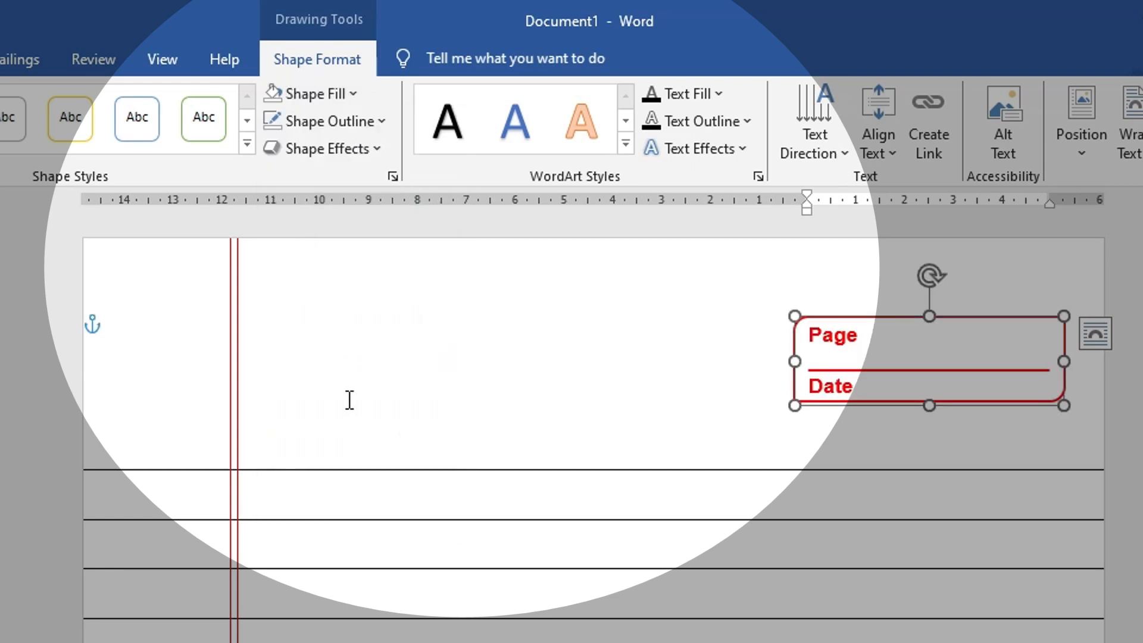
click(668, 357)
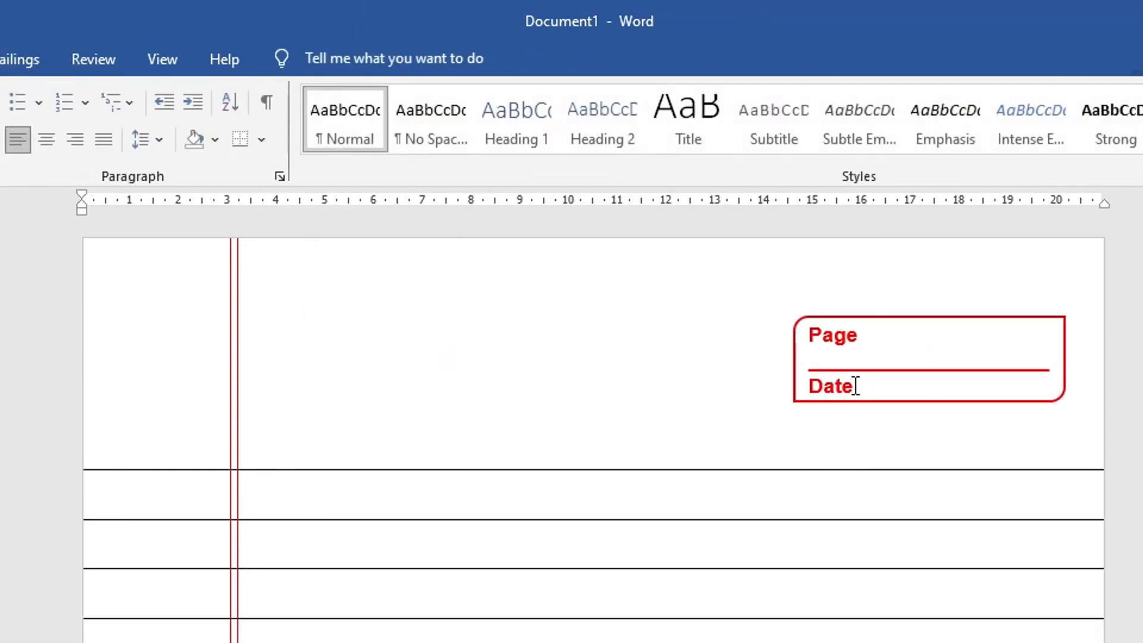
Shorten the underscore line after "Page" and extend the text box downward to uncover the date blanks.
click(1042, 372)
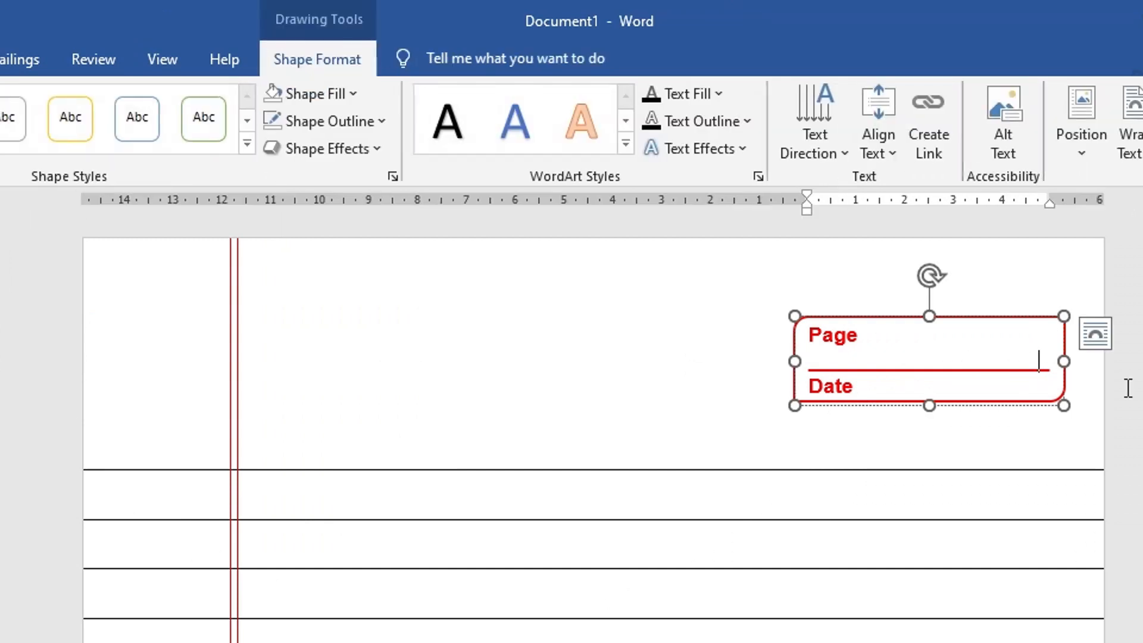
key(BackSpace)
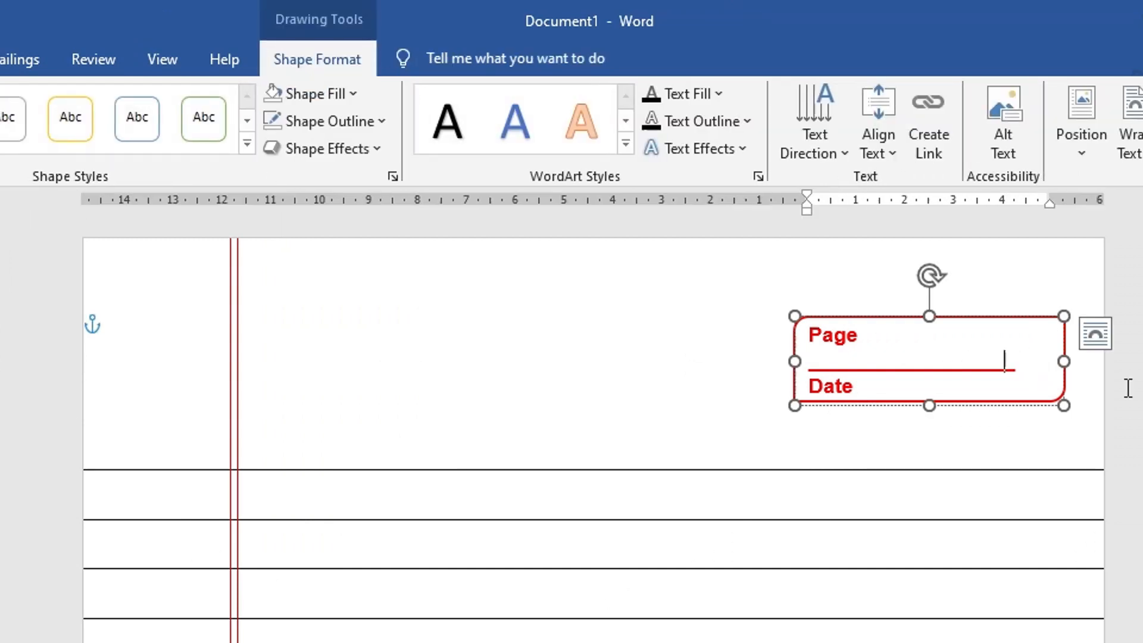
key(BackSpace)
click(863, 387)
drag(929, 404, 928, 464)
Delete underscores from the Page and Date blanks until each label and its blanks fit on a single line.
click(1019, 421)
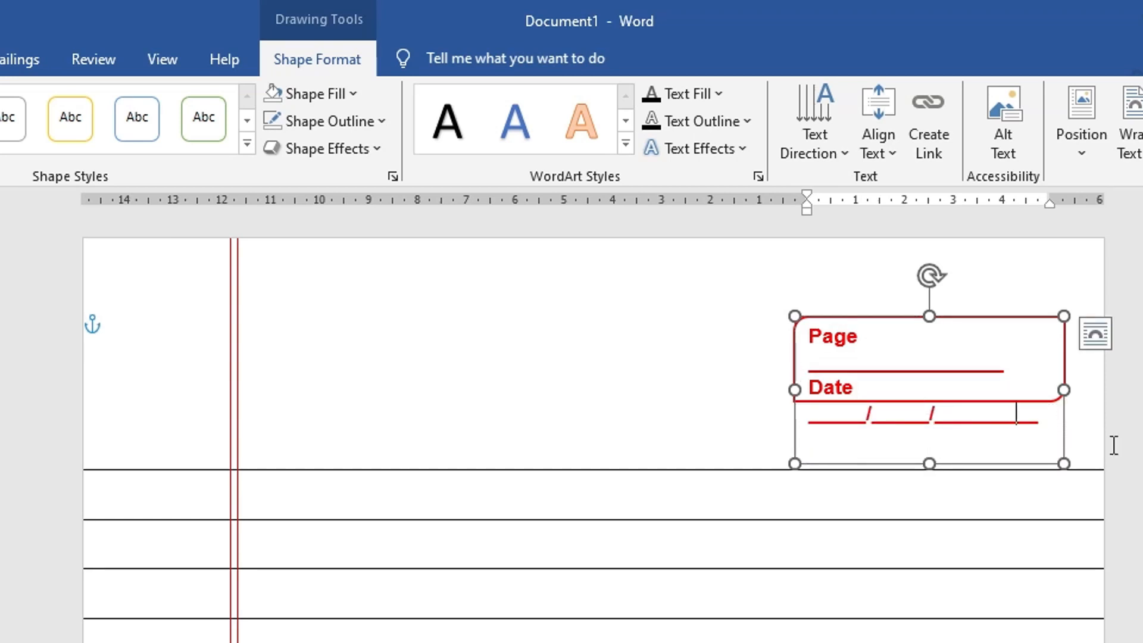
key(Delete)
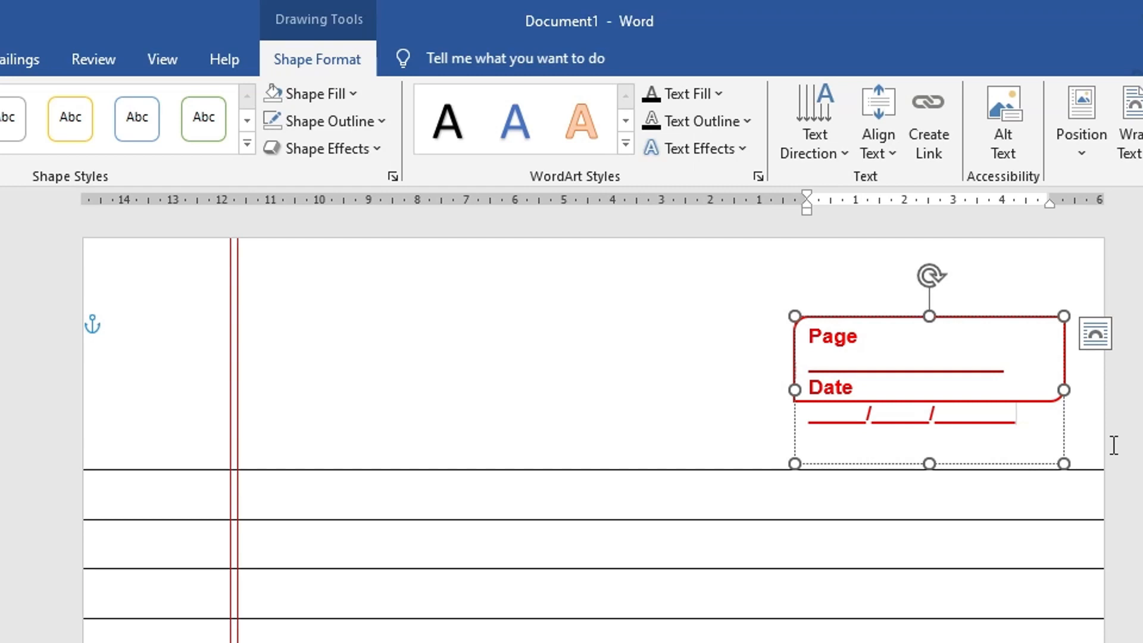
click(936, 361)
key(Delete)
key(Delete)
key(Delete)
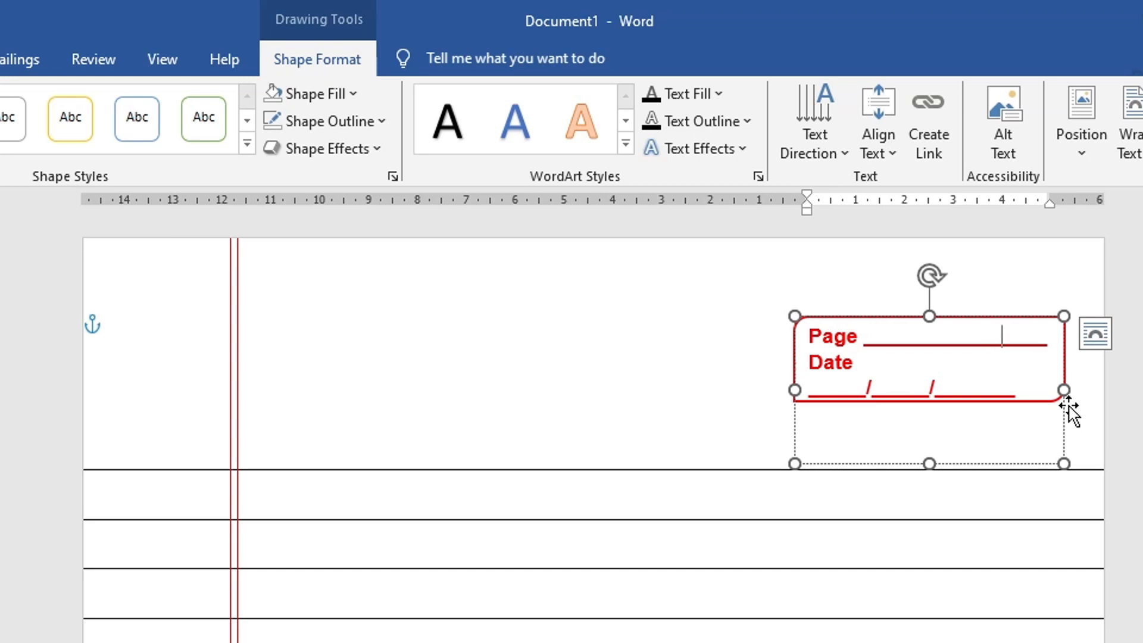
click(1006, 388)
key(BackSpace)
key(BackSpace)
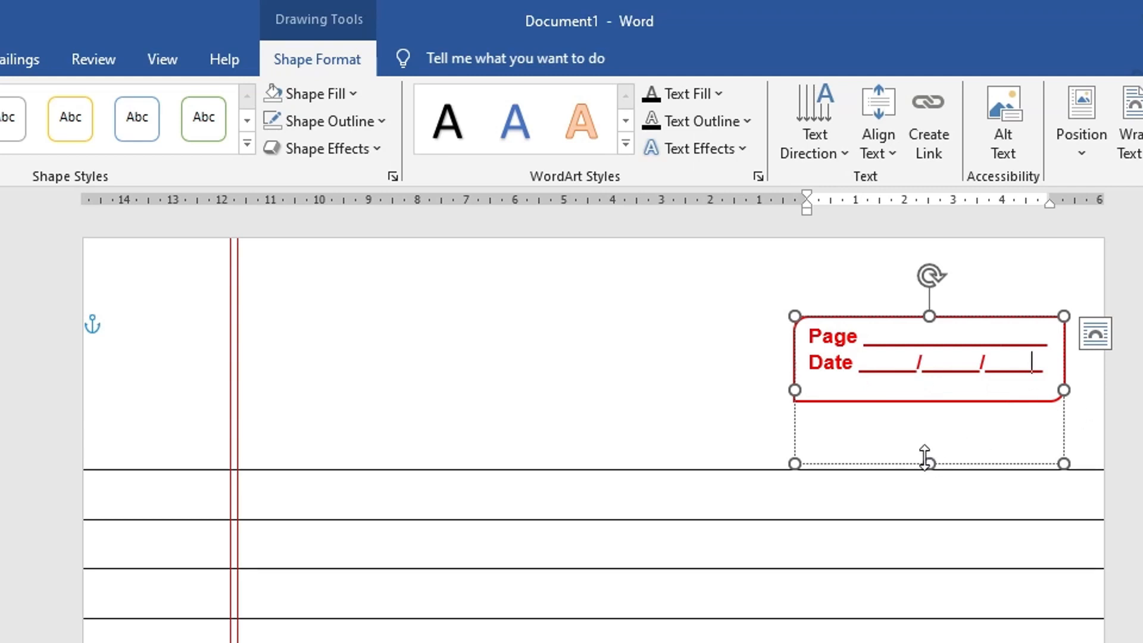
Reduce the text box height from its lower and upper edges so the two lines sit centred inside the red rectangle.
drag(927, 462, 916, 396)
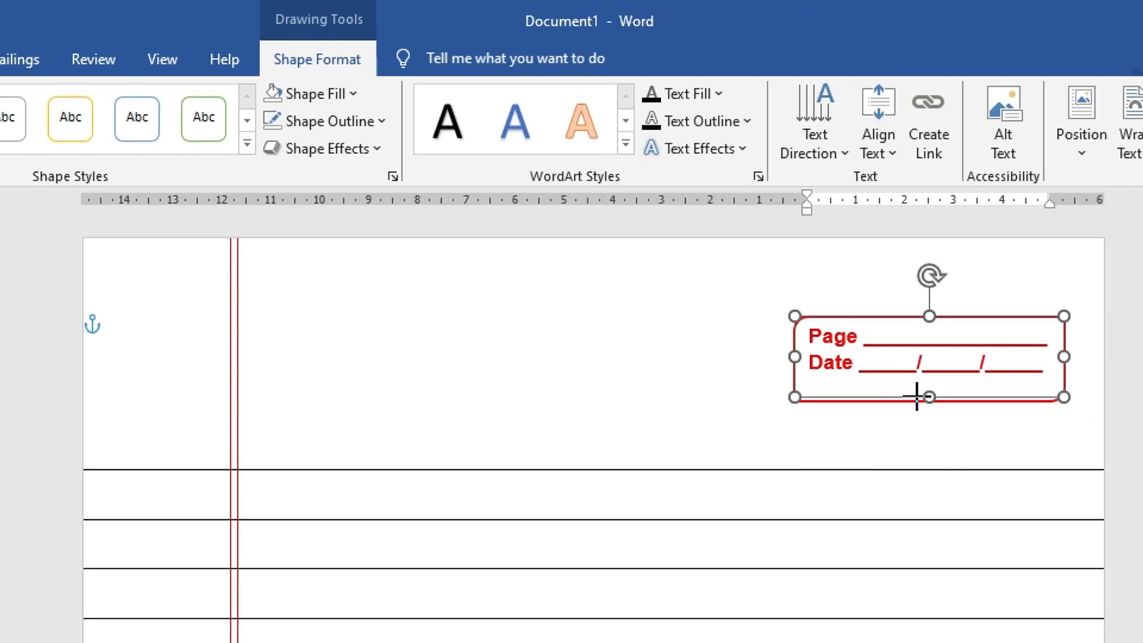
drag(833, 334, 1038, 387)
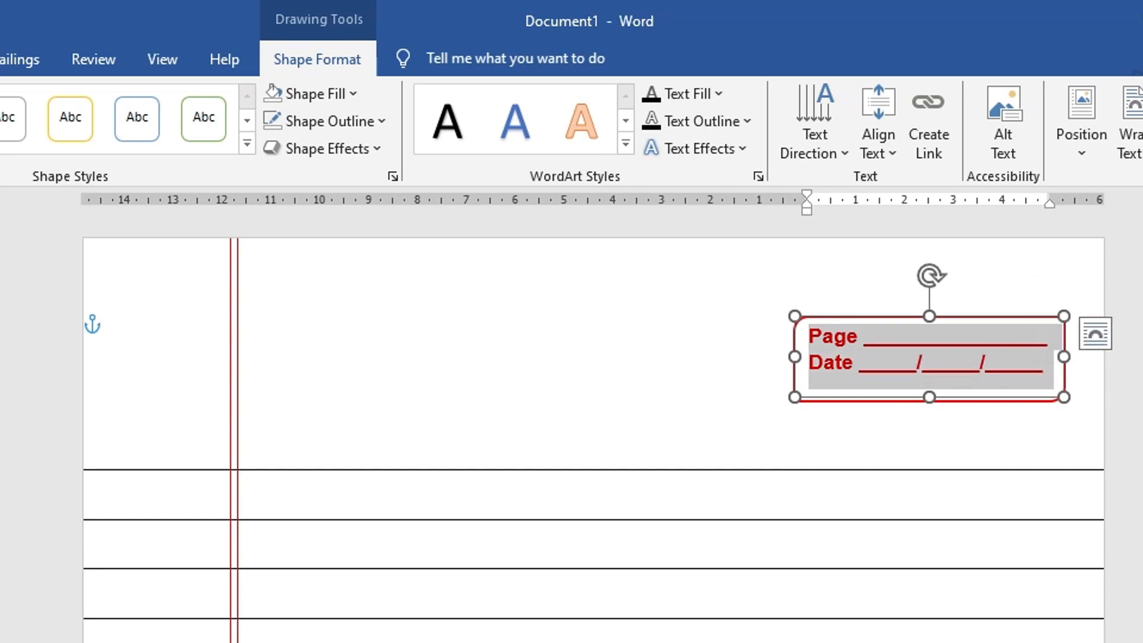
click(928, 319)
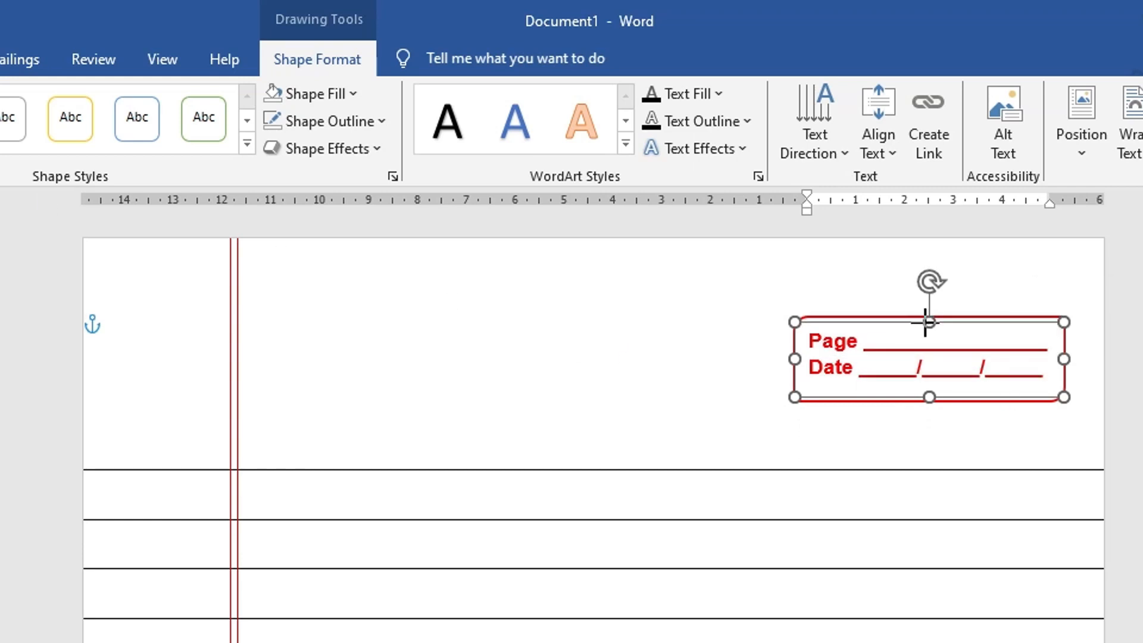
drag(926, 322, 926, 326)
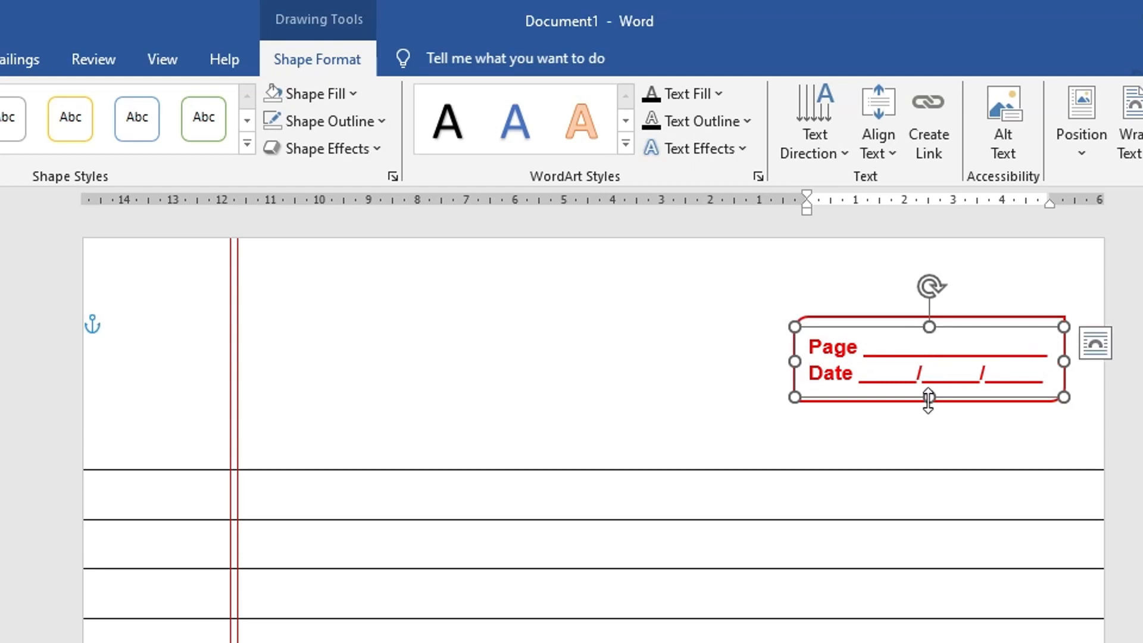
drag(925, 397, 928, 393)
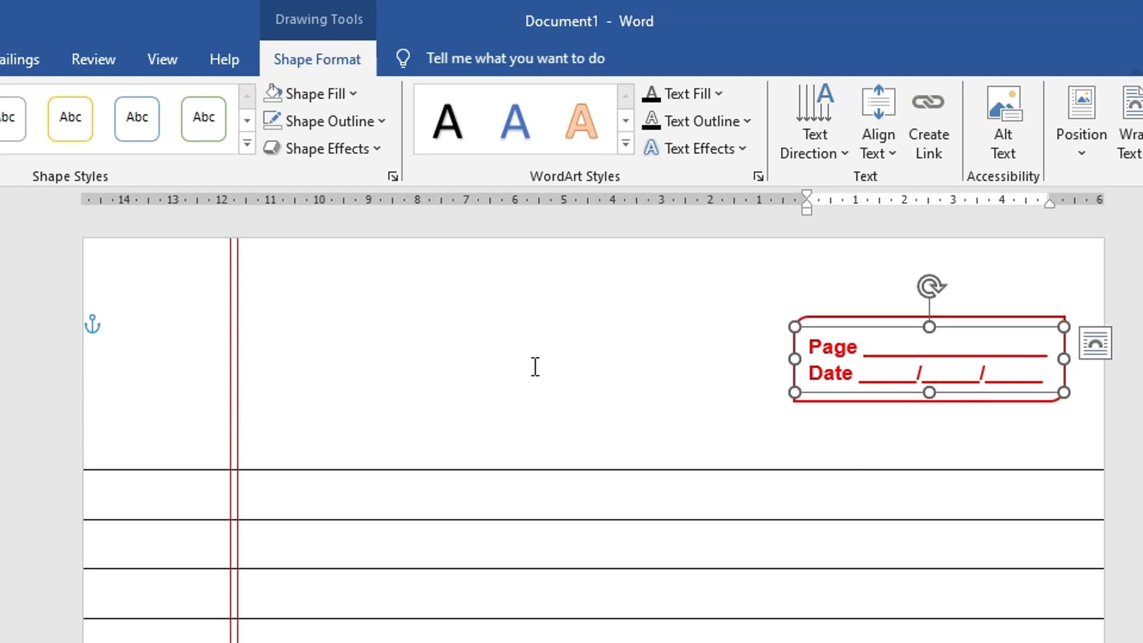
click(534, 365)
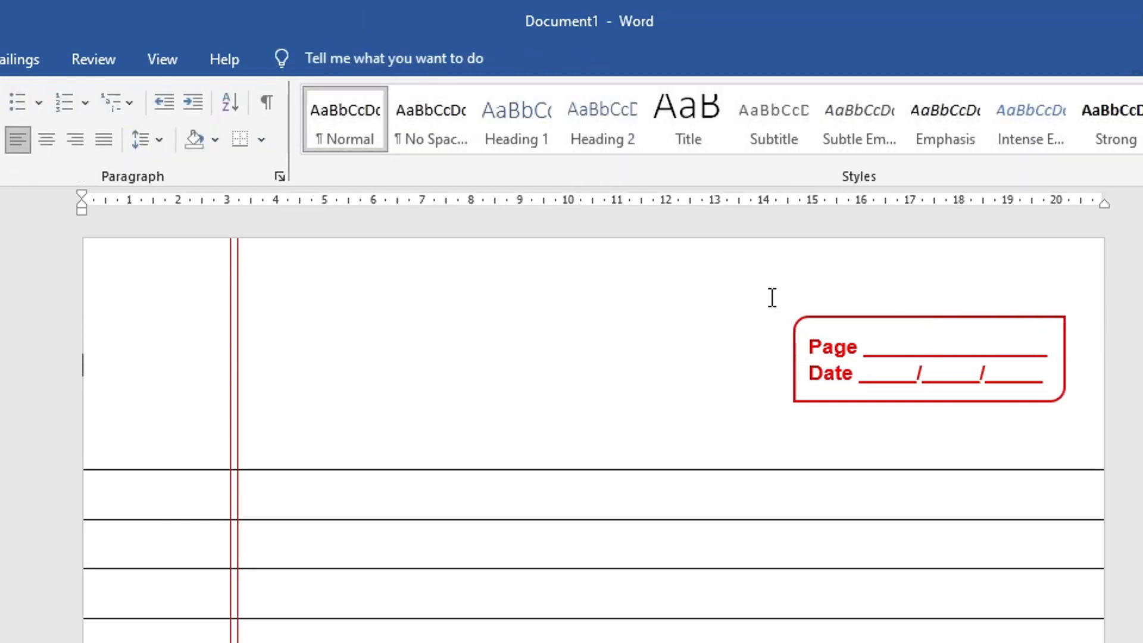
Select the red rectangle and the text box together and move them slightly higher in the header.
drag(770, 298, 907, 428)
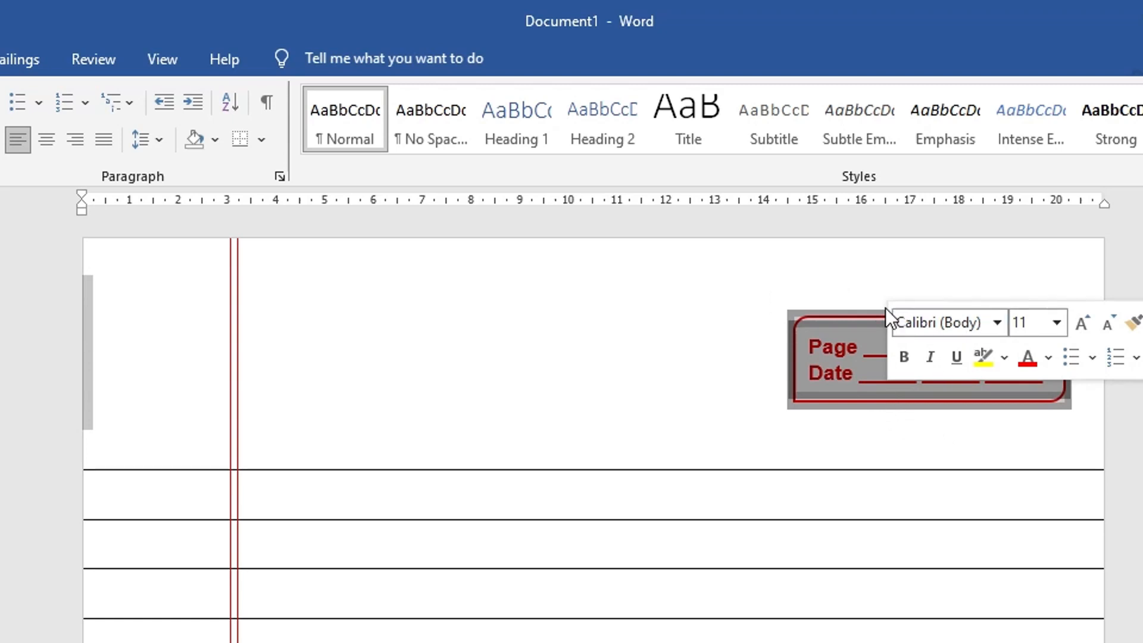
click(849, 317)
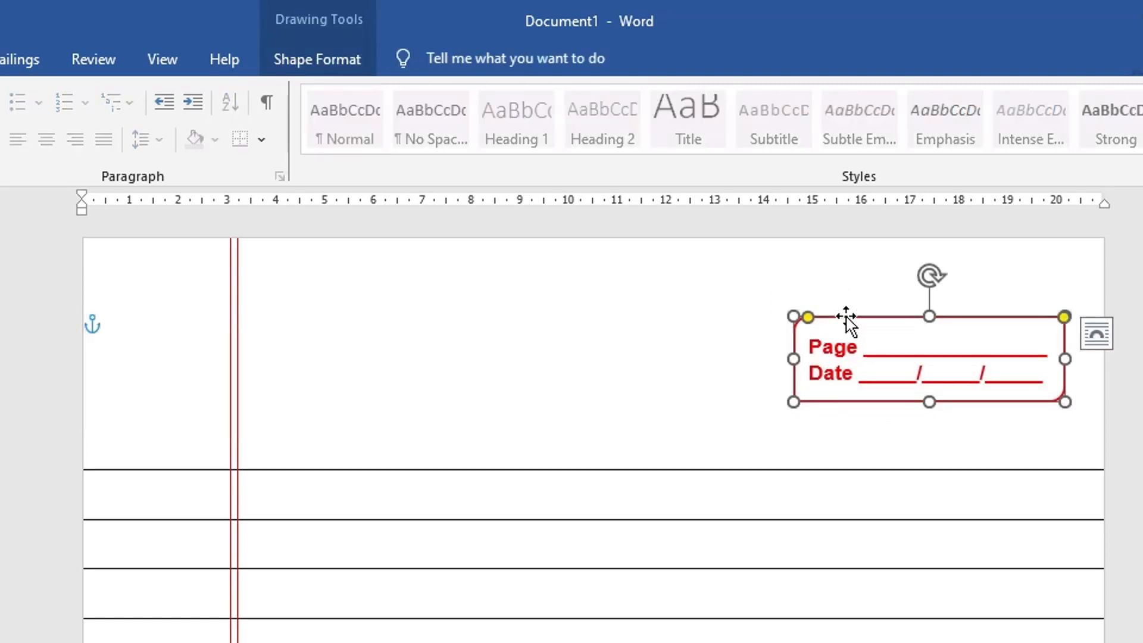
shift+click(875, 350)
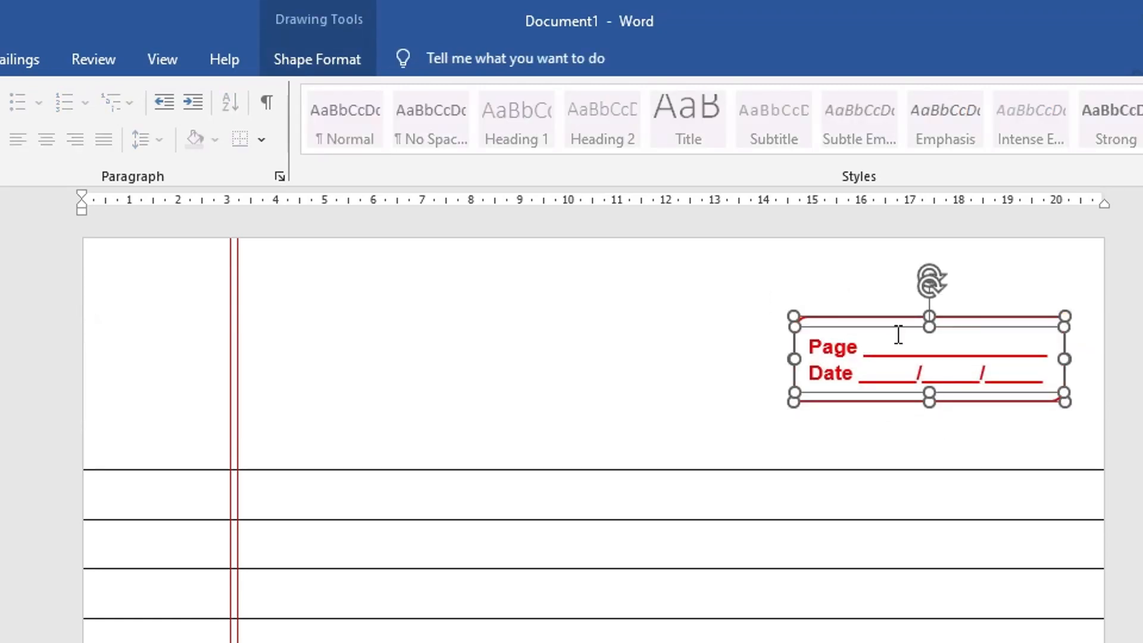
drag(893, 324, 895, 301)
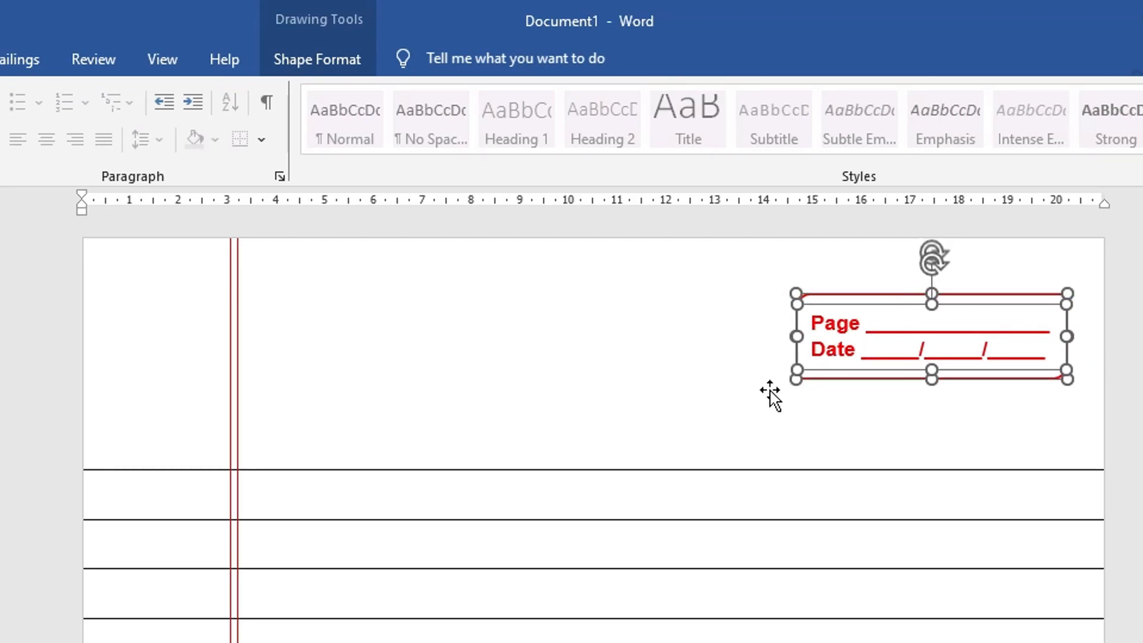
click(617, 416)
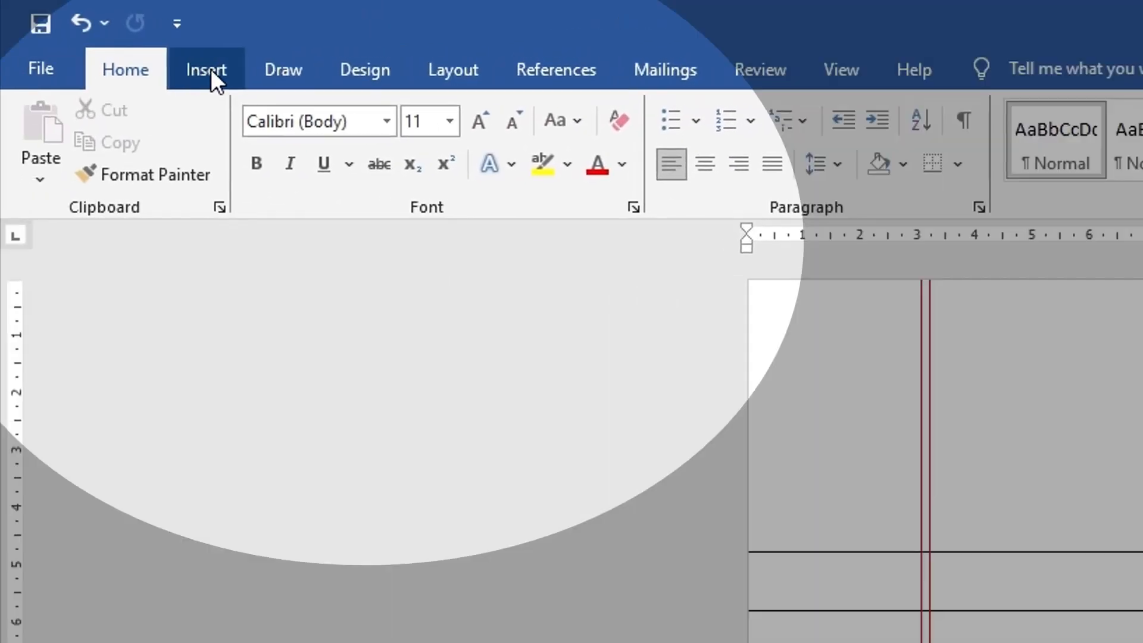
Draw a straight horizontal line across the full page width below the Page/Date box and nudge it down slightly, closer to the first ruled line.
click(210, 71)
click(385, 179)
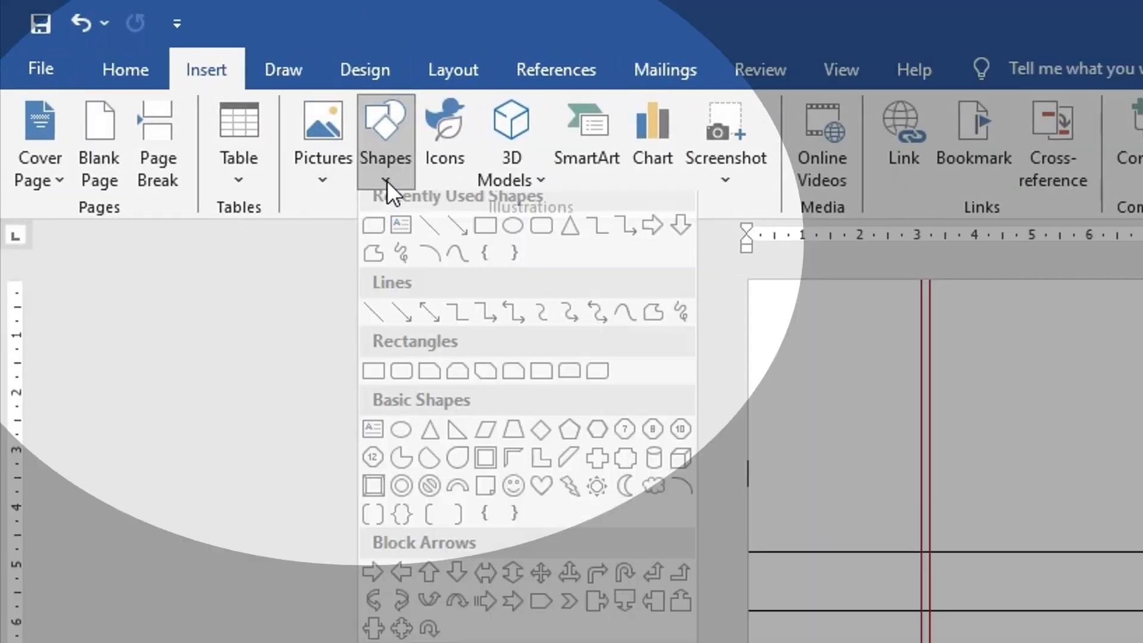
click(429, 236)
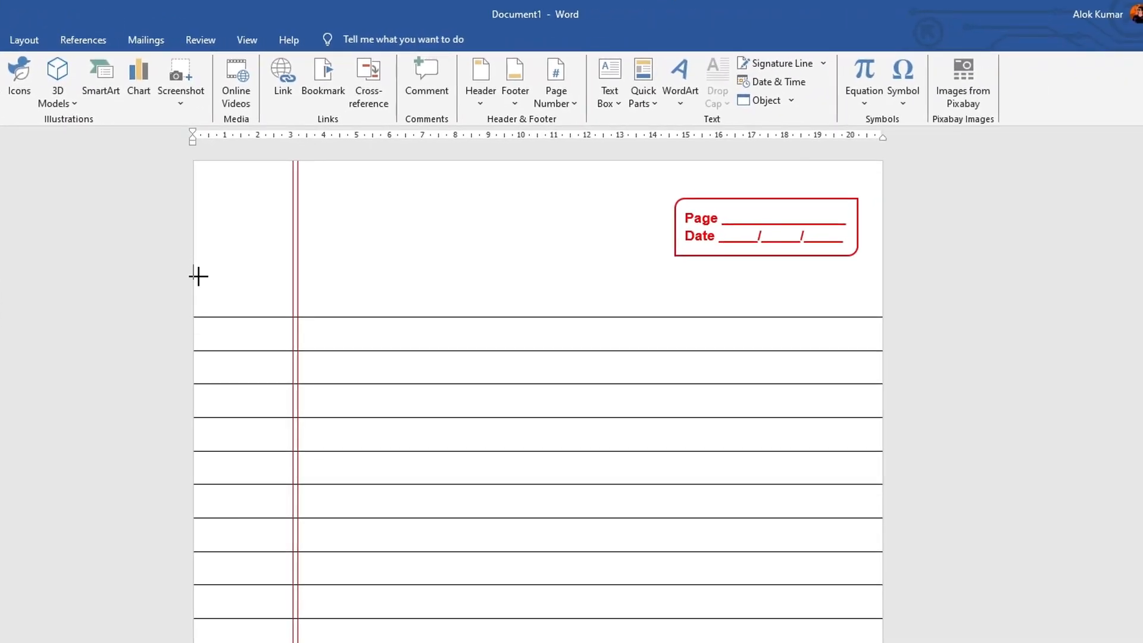
drag(197, 276, 929, 289)
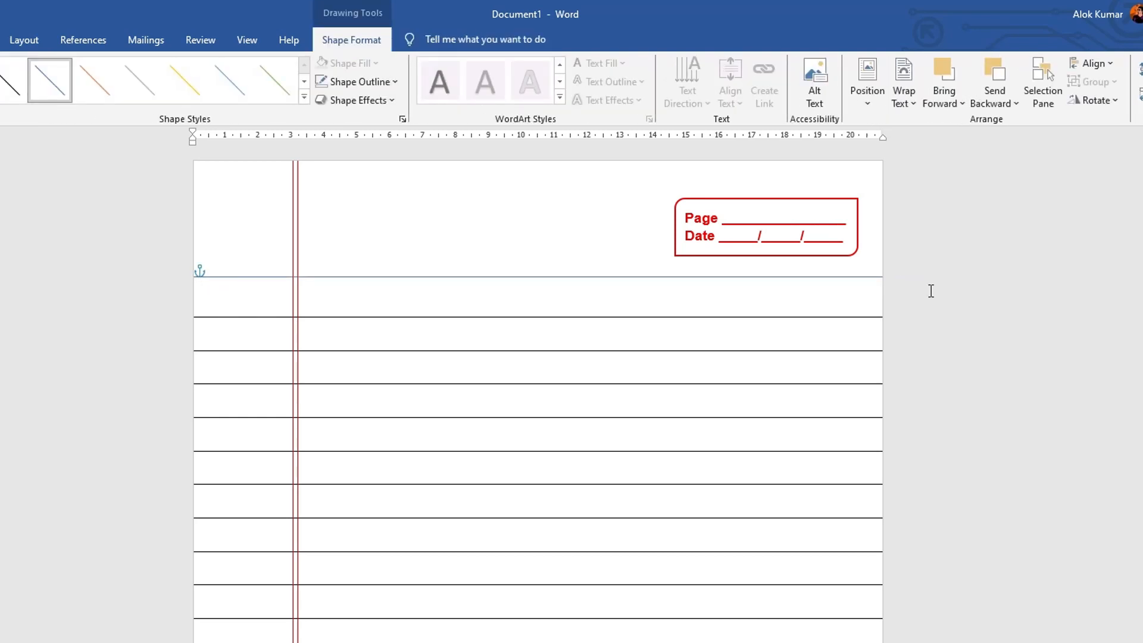
key(Down)
key(Down)
key(Down)
key(Down)
key(Down)
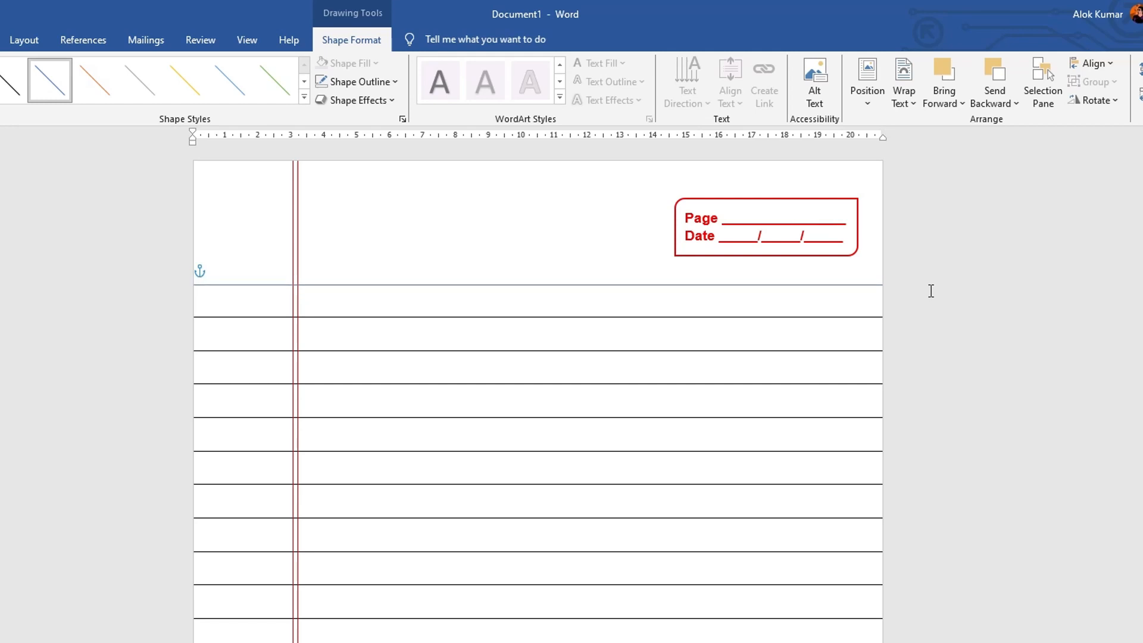
Set the horizontal line's outline weight to 1 pt and its colour to red.
click(366, 82)
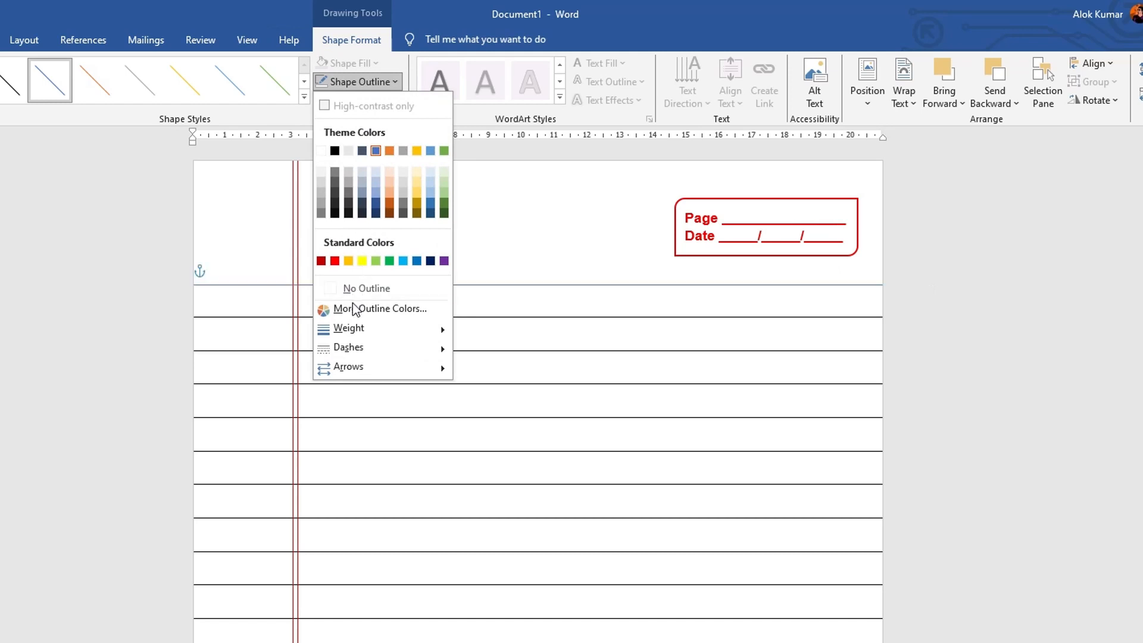
mouse_move(352, 328)
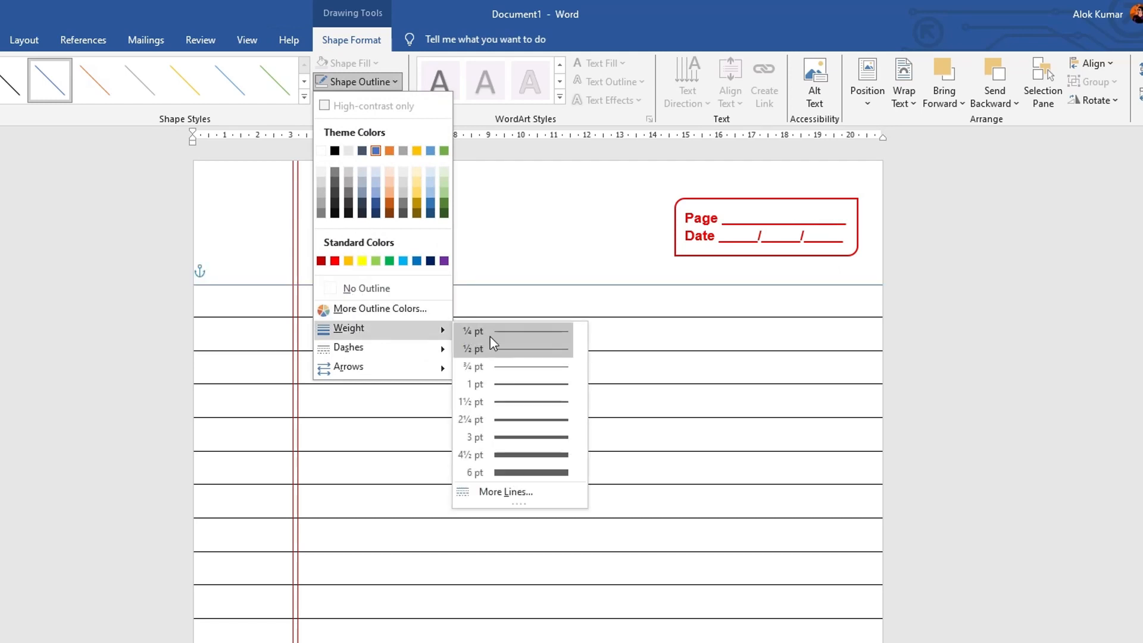
click(505, 384)
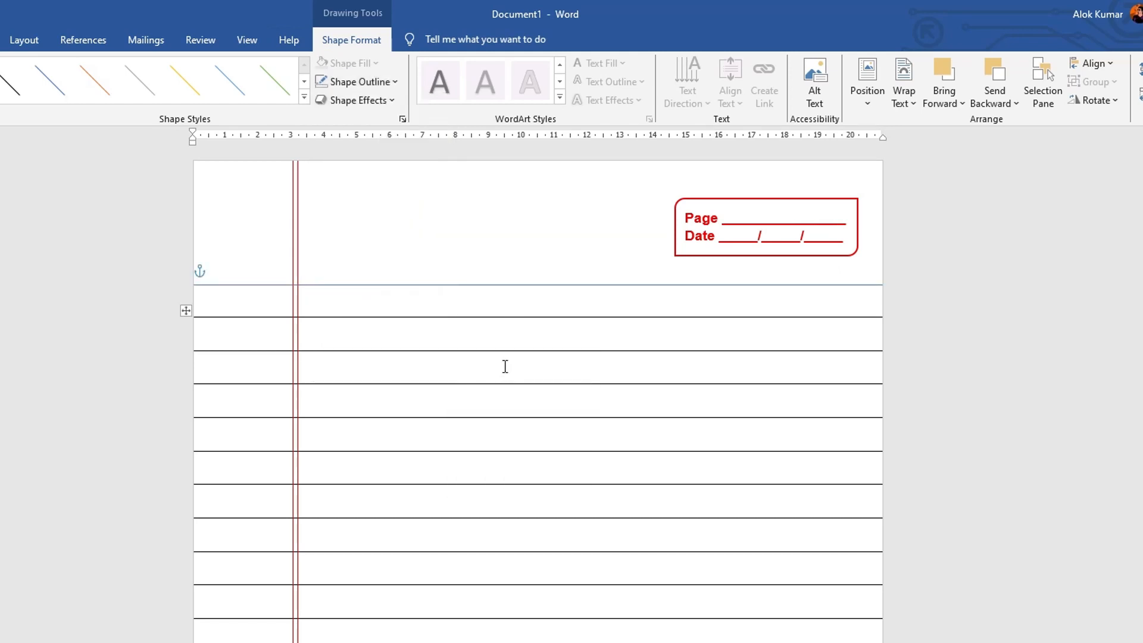
click(356, 84)
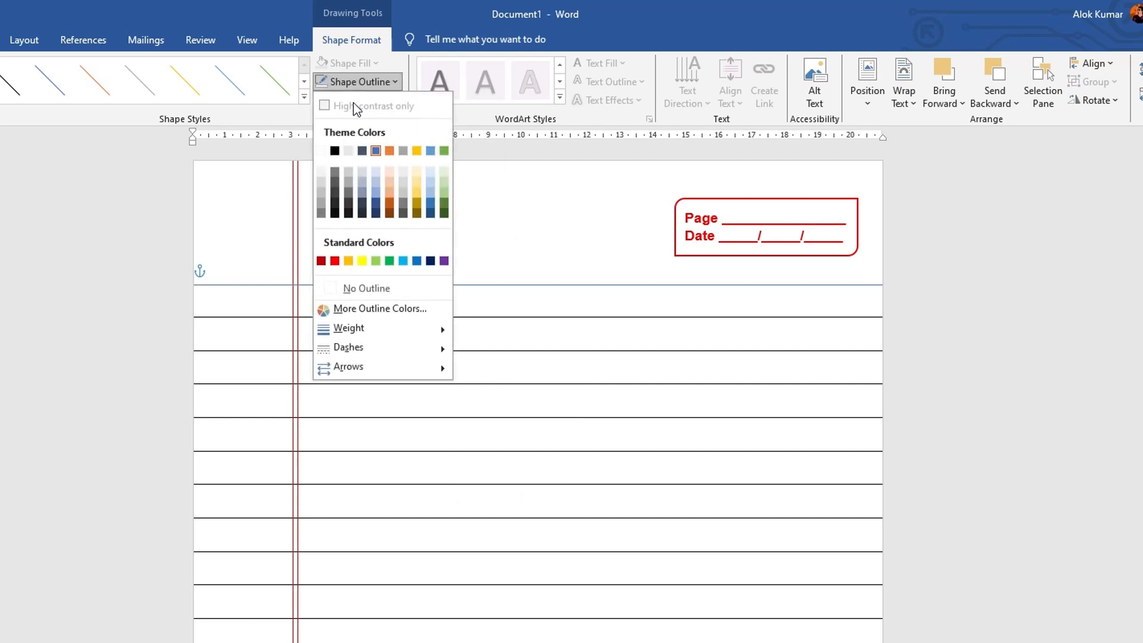
click(335, 262)
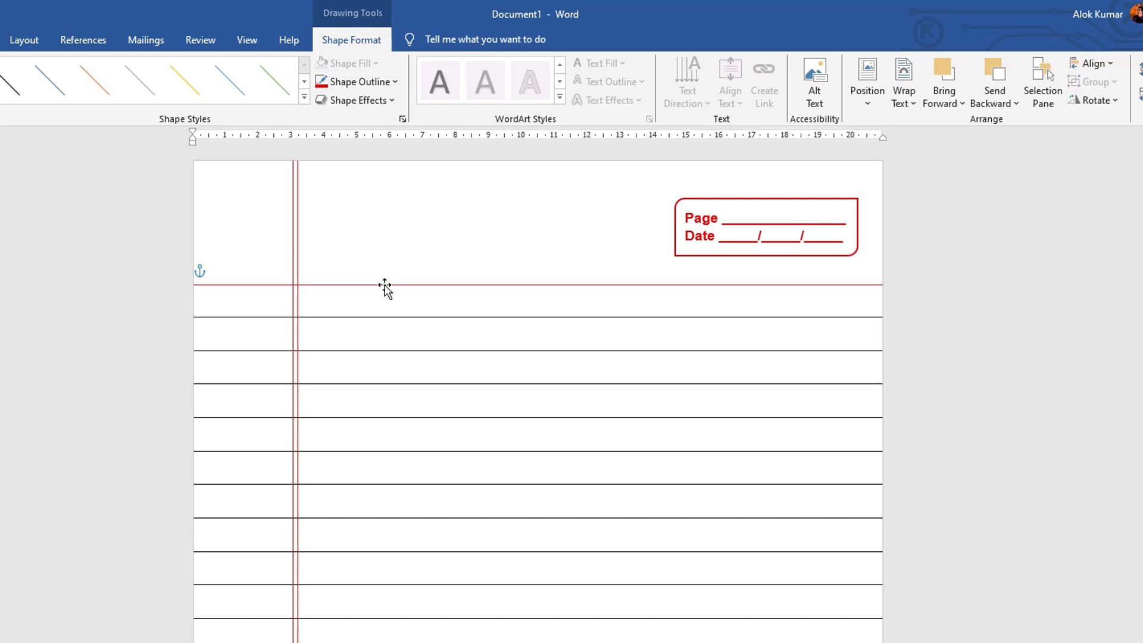
Duplicate the red horizontal line just above the original and nudge the copy until the two form a closely spaced double line.
drag(385, 288, 383, 278)
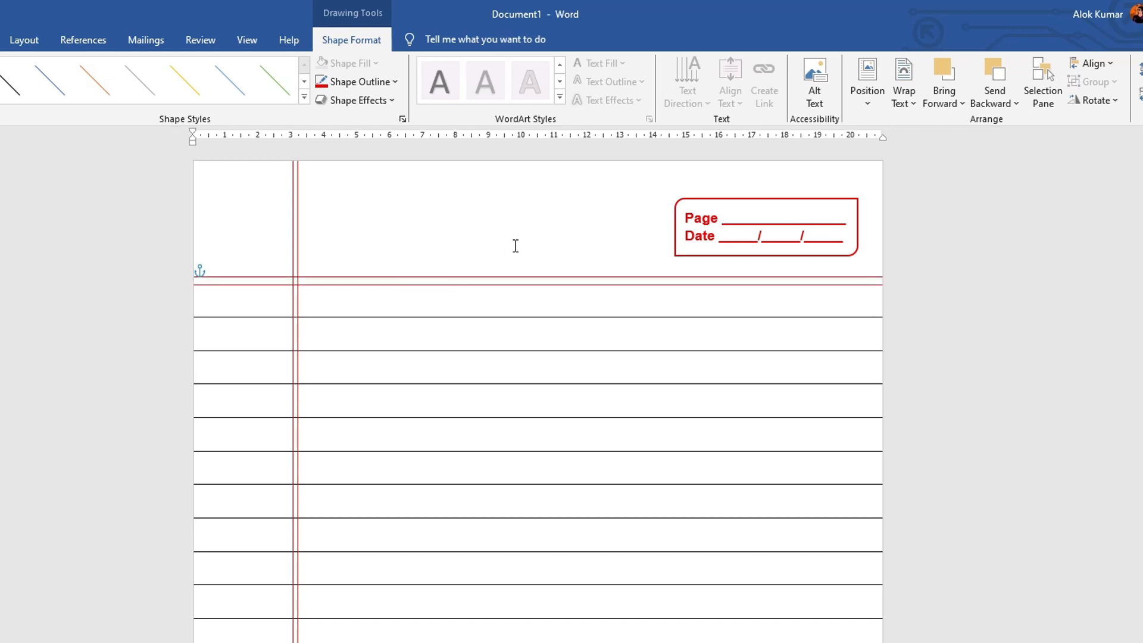
key(Down)
key(Down)
key(Down)
key(Down)
key(Down)
key(Down)
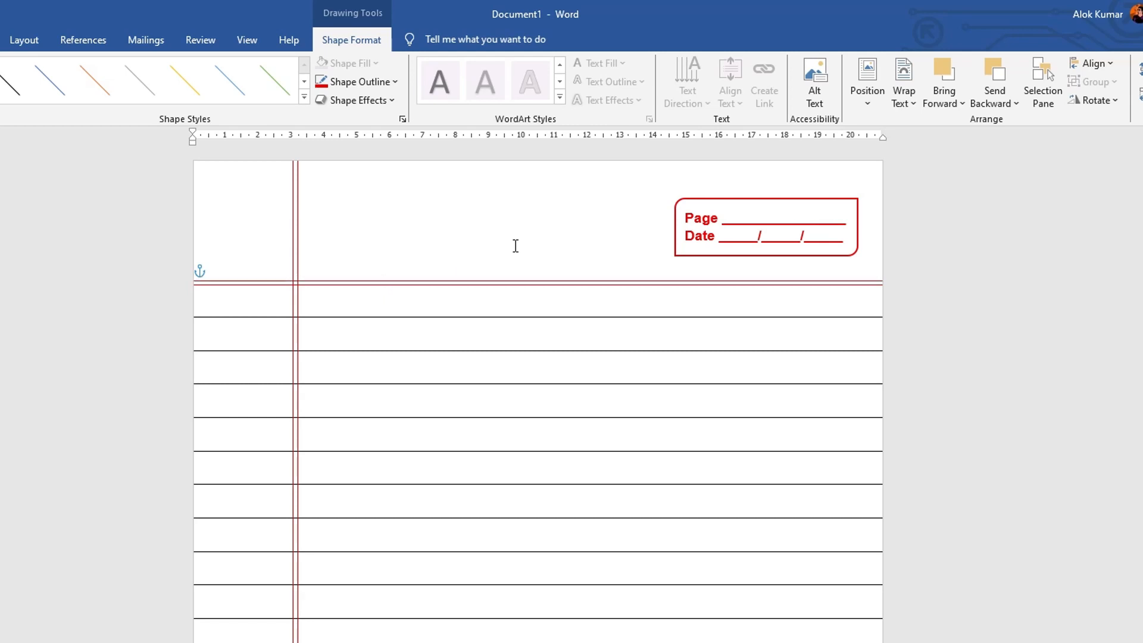
key(Up)
key(Up)
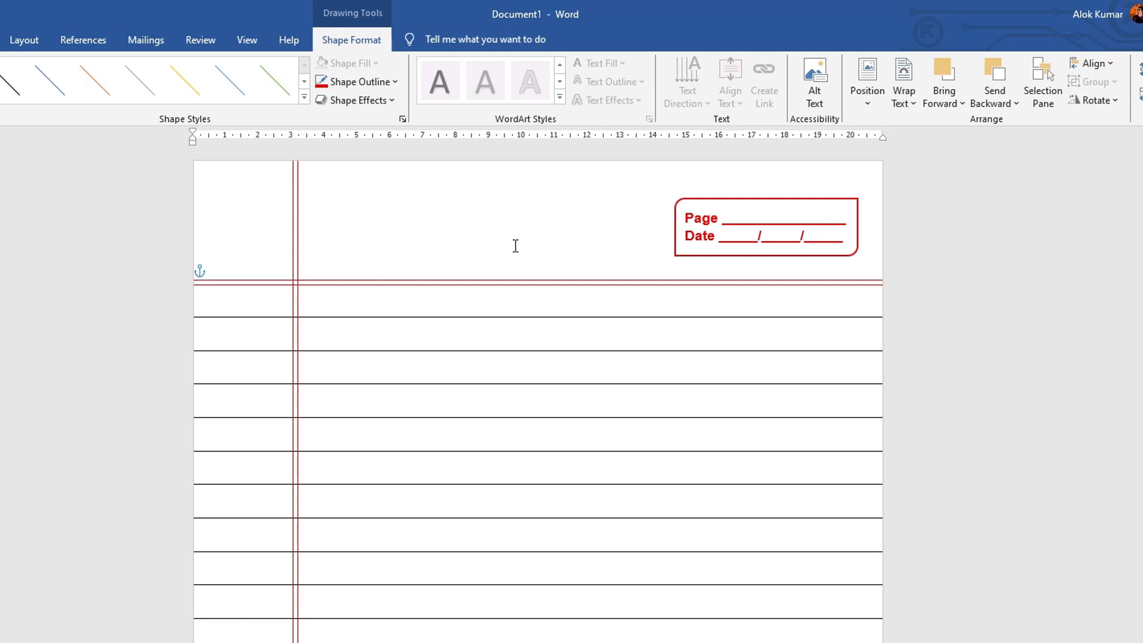
click(582, 309)
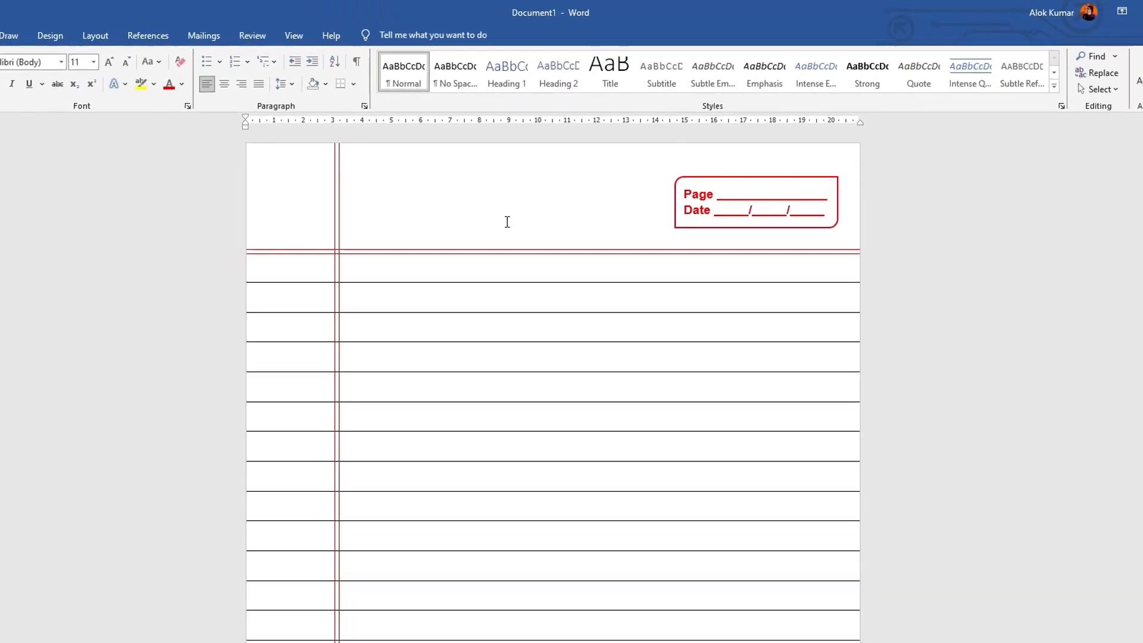
scroll(573, 344, down, 4)
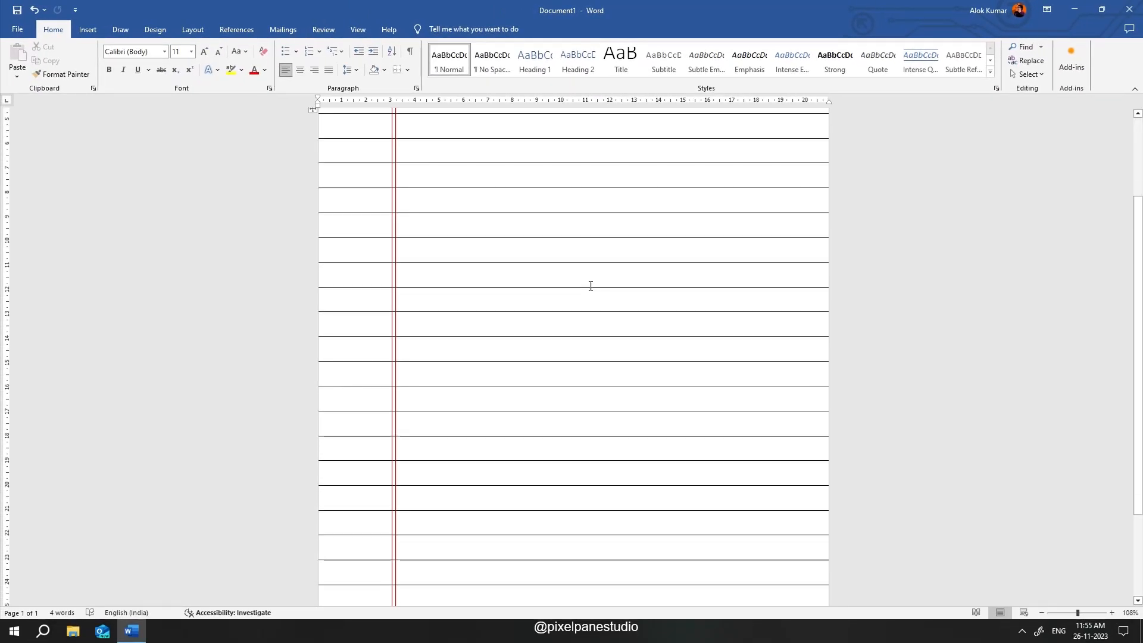
scroll(590, 286, down, 3)
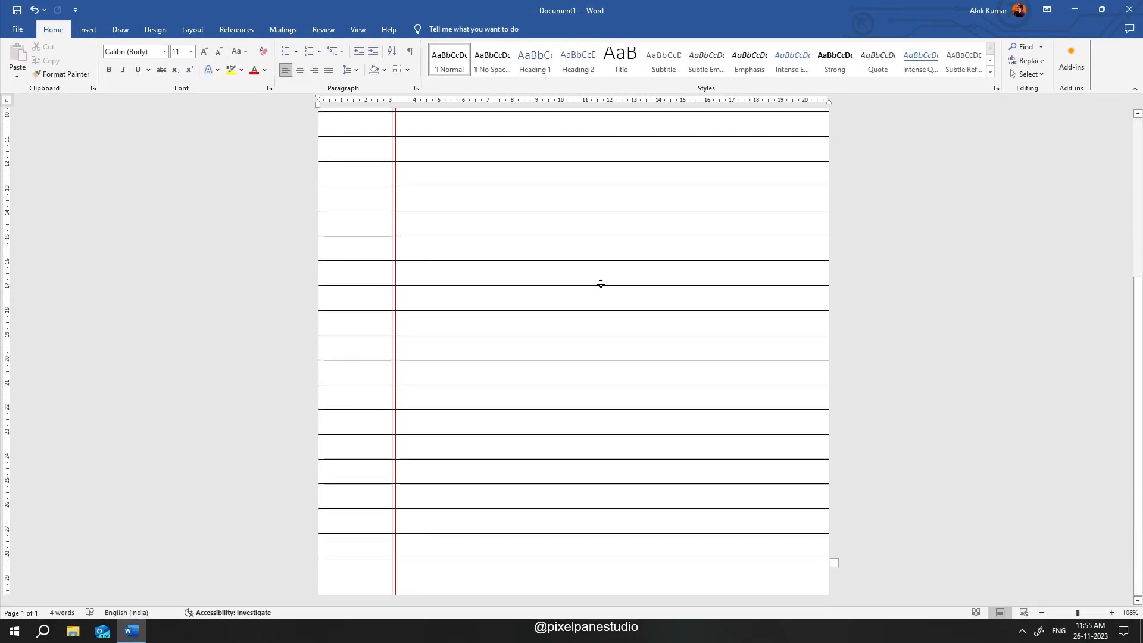
scroll(601, 284, up, 6)
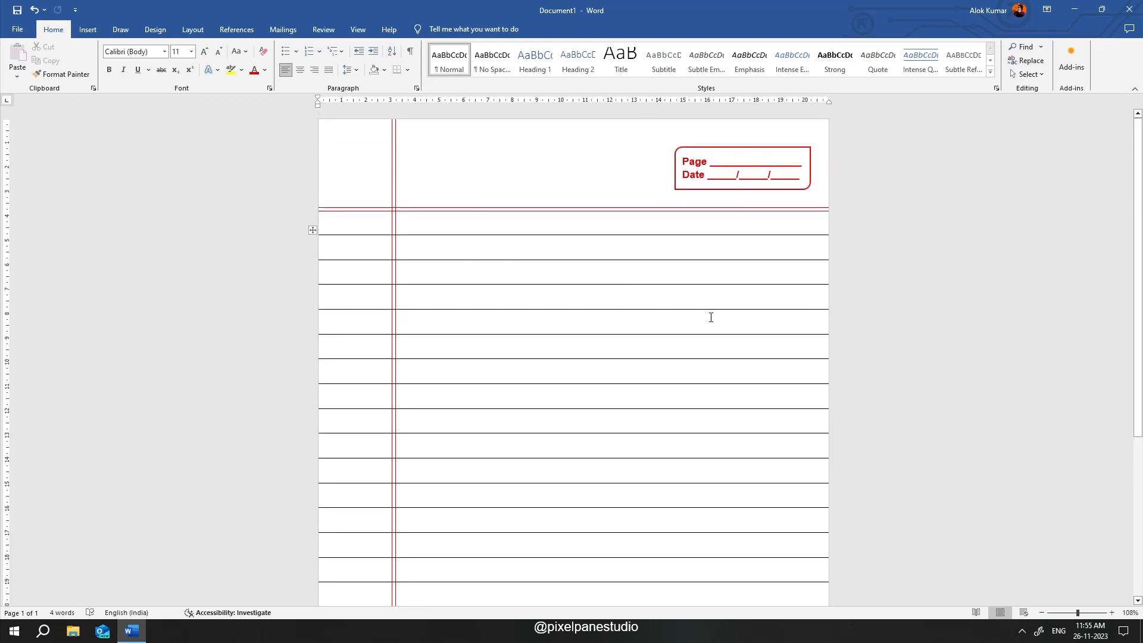
scroll(711, 316, down, 6)
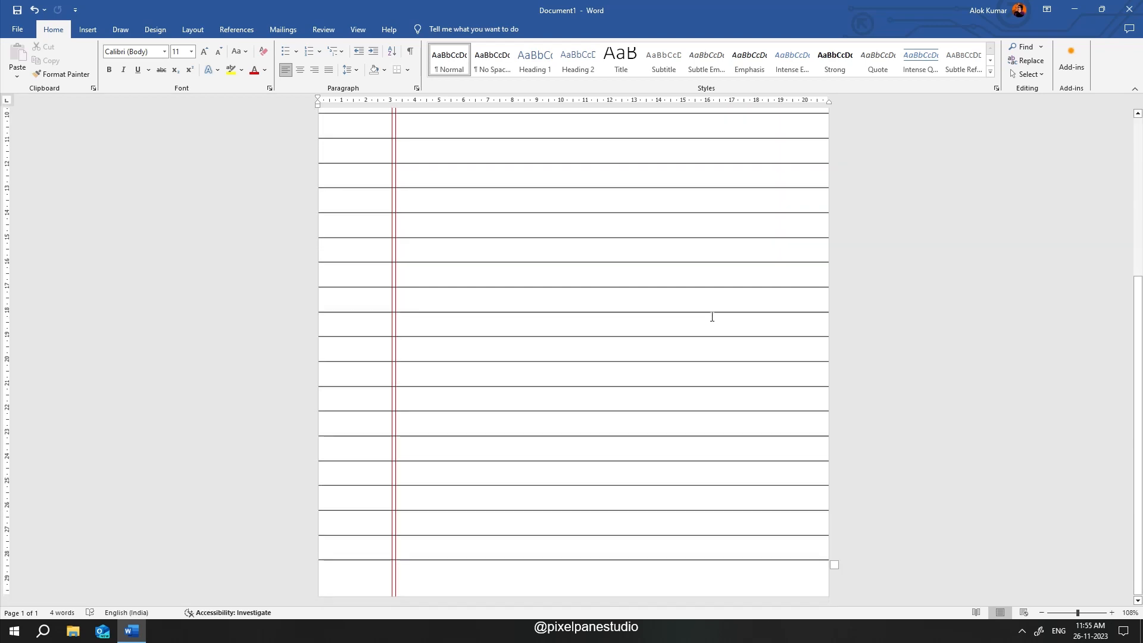
scroll(711, 316, up, 6)
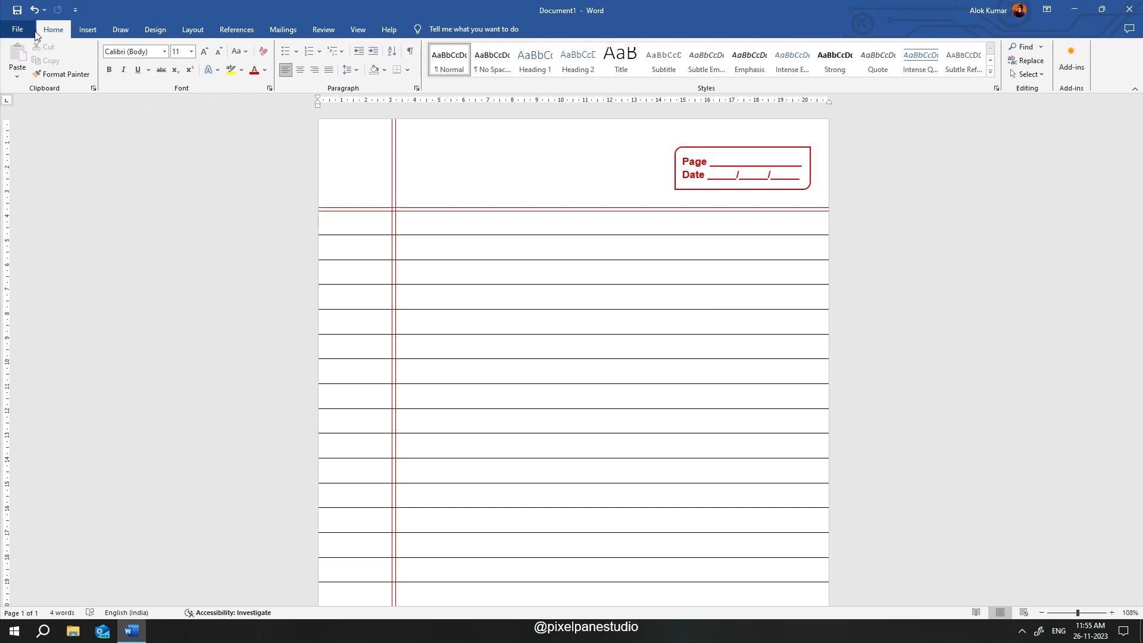
Save the document as a Word Document named Notebook in the Documents folder on this PC.
click(17, 33)
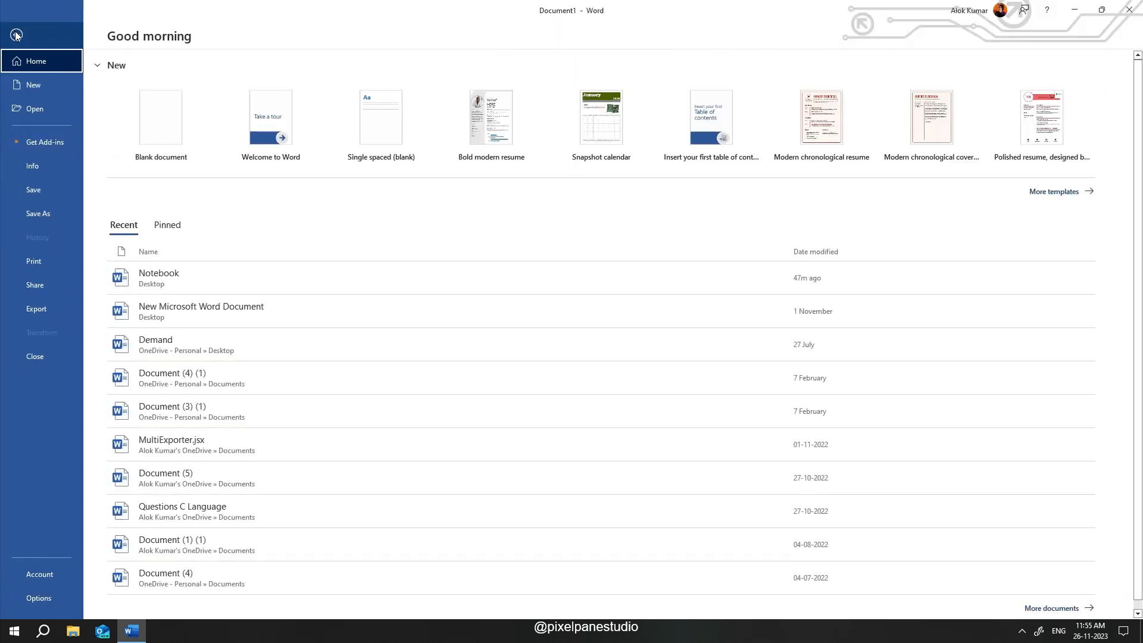
click(50, 218)
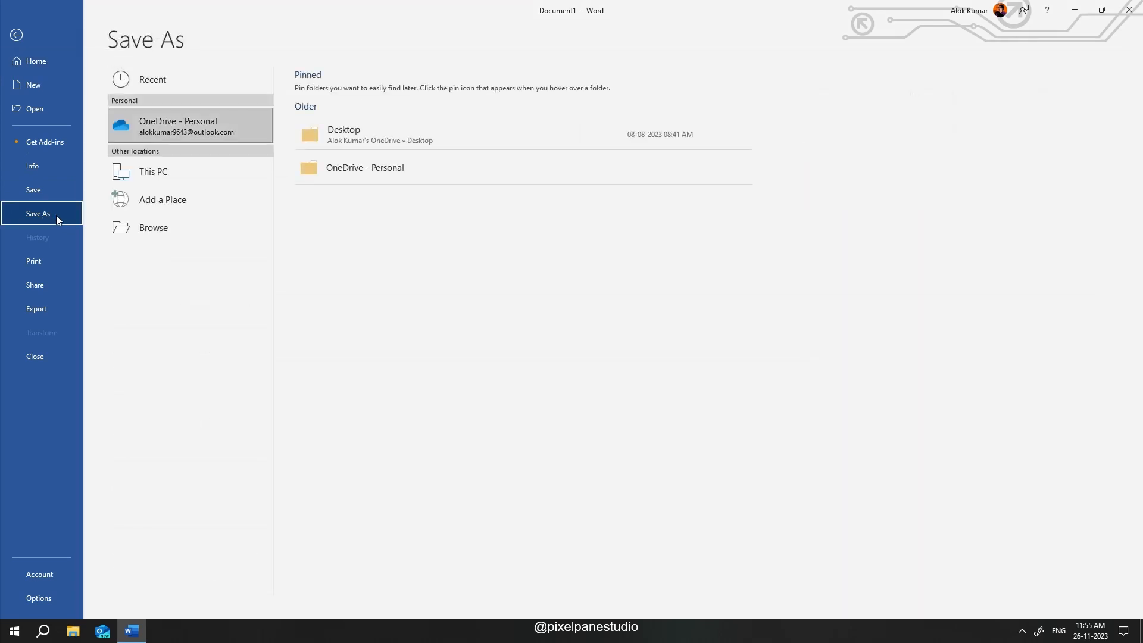
click(225, 173)
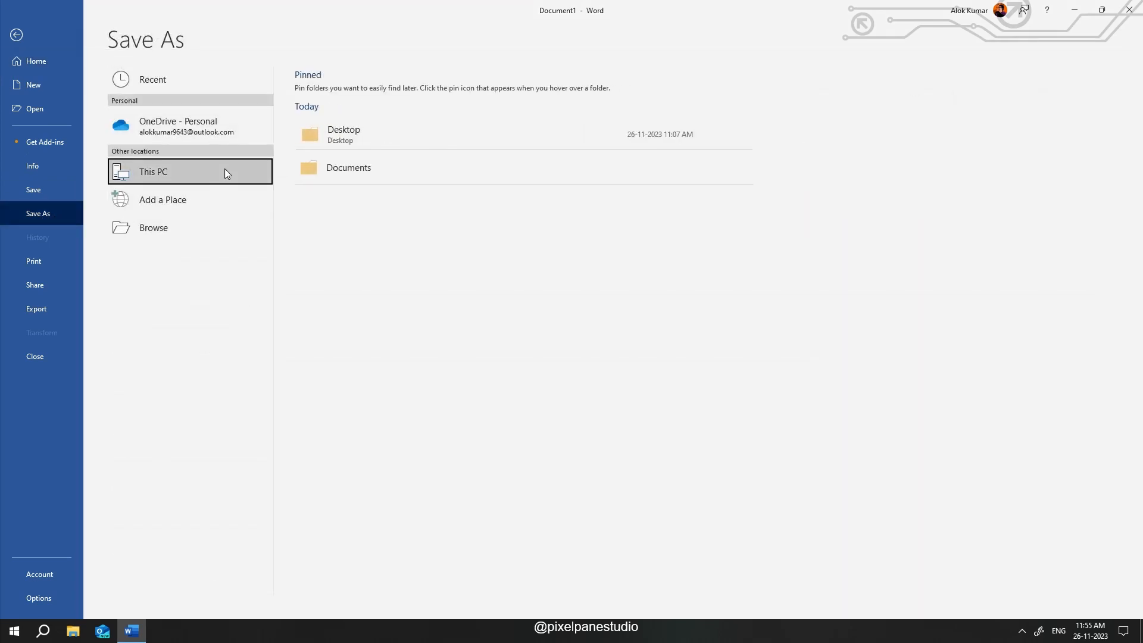
click(352, 169)
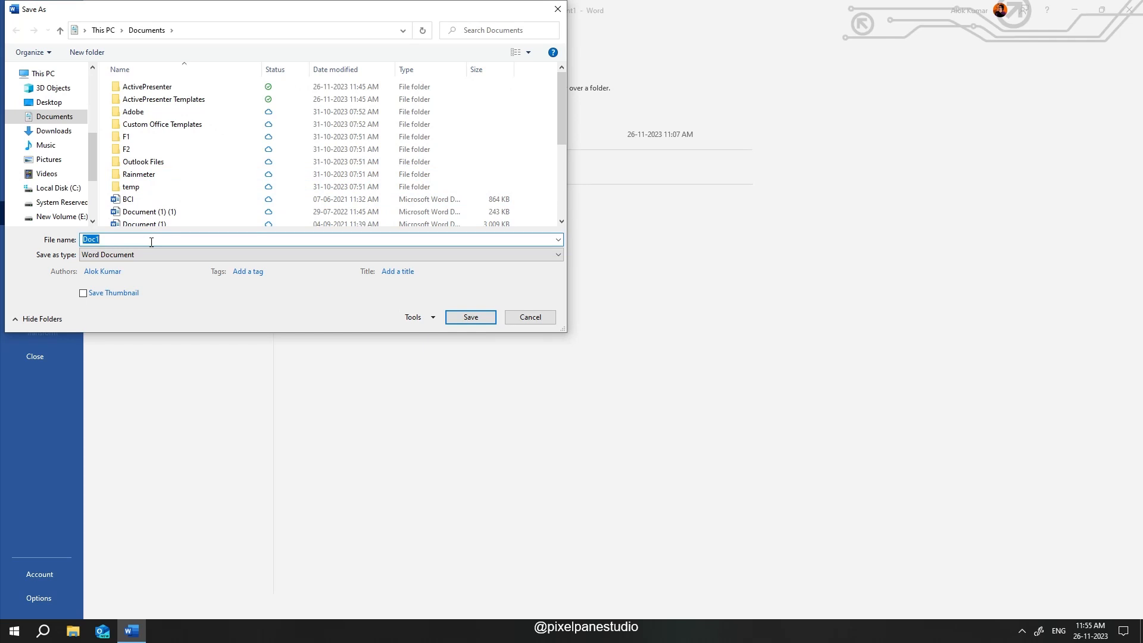
text(Notebook)
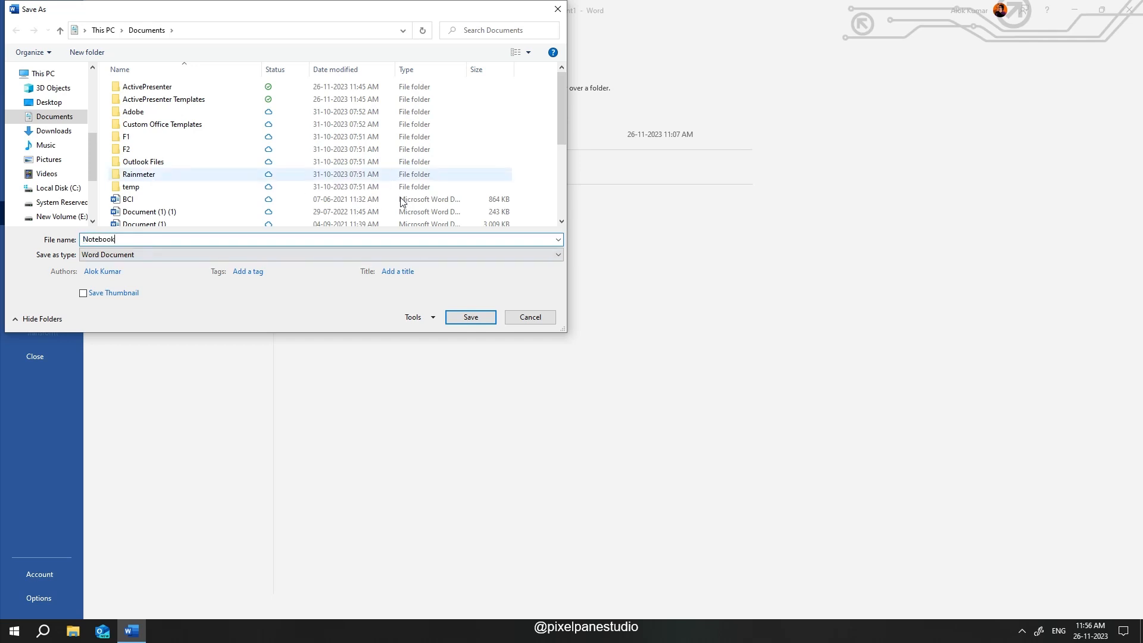
click(471, 317)
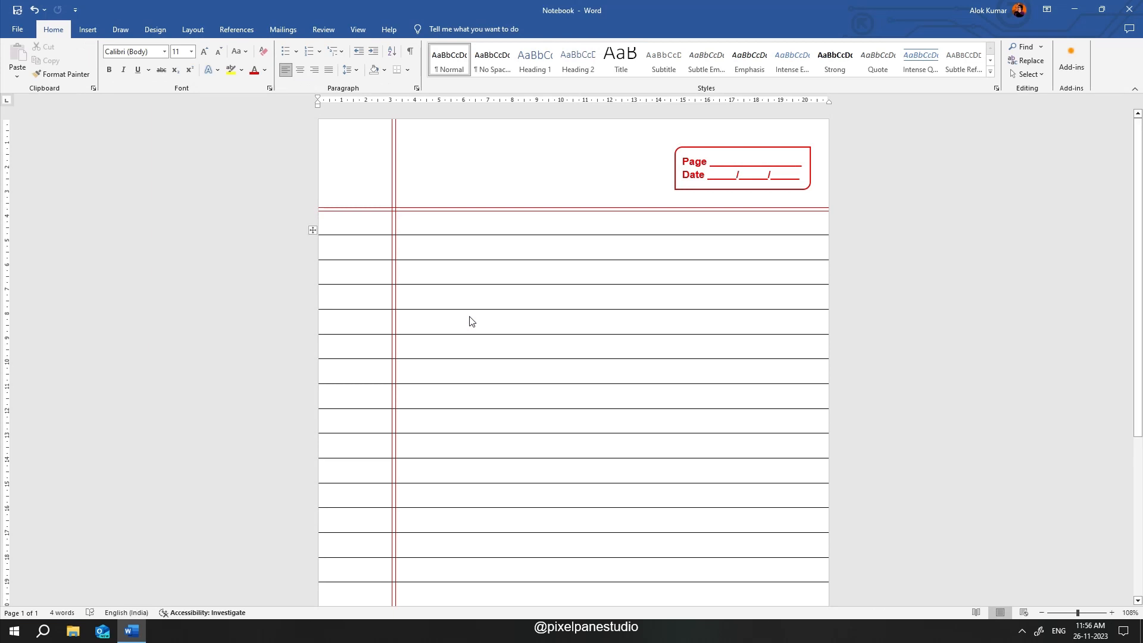
scroll(562, 299, down, 5)
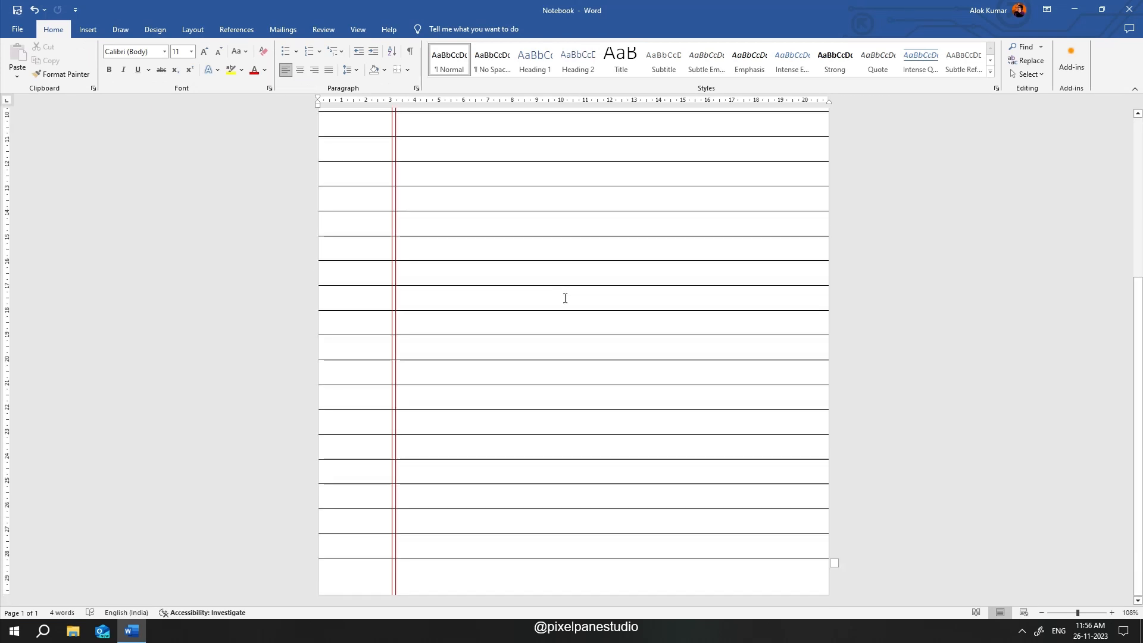
scroll(564, 298, up, 5)
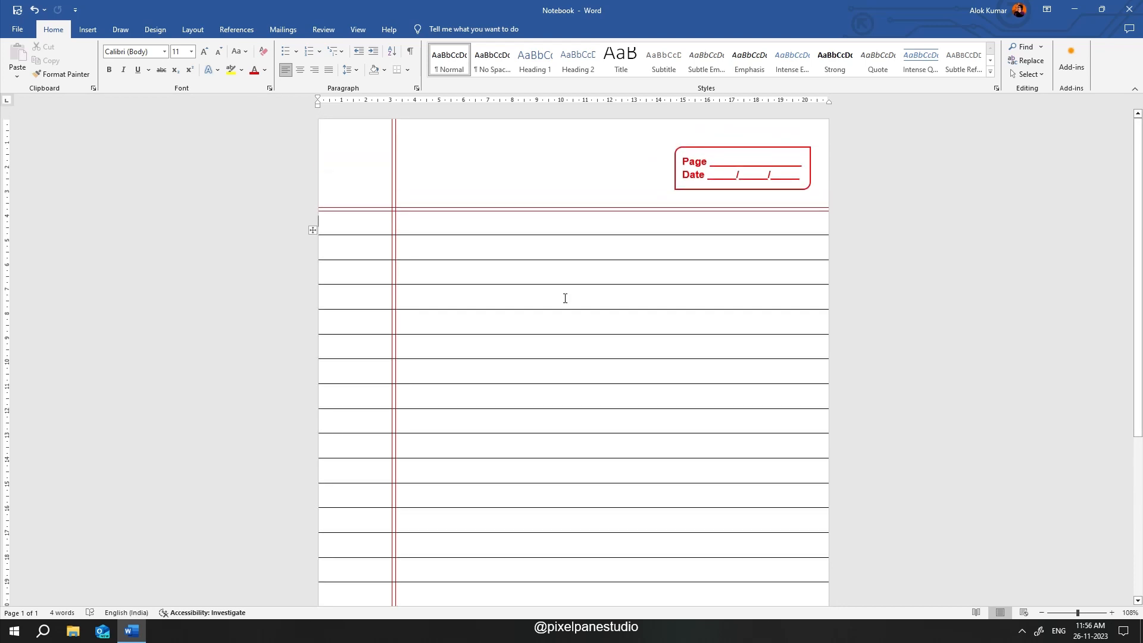